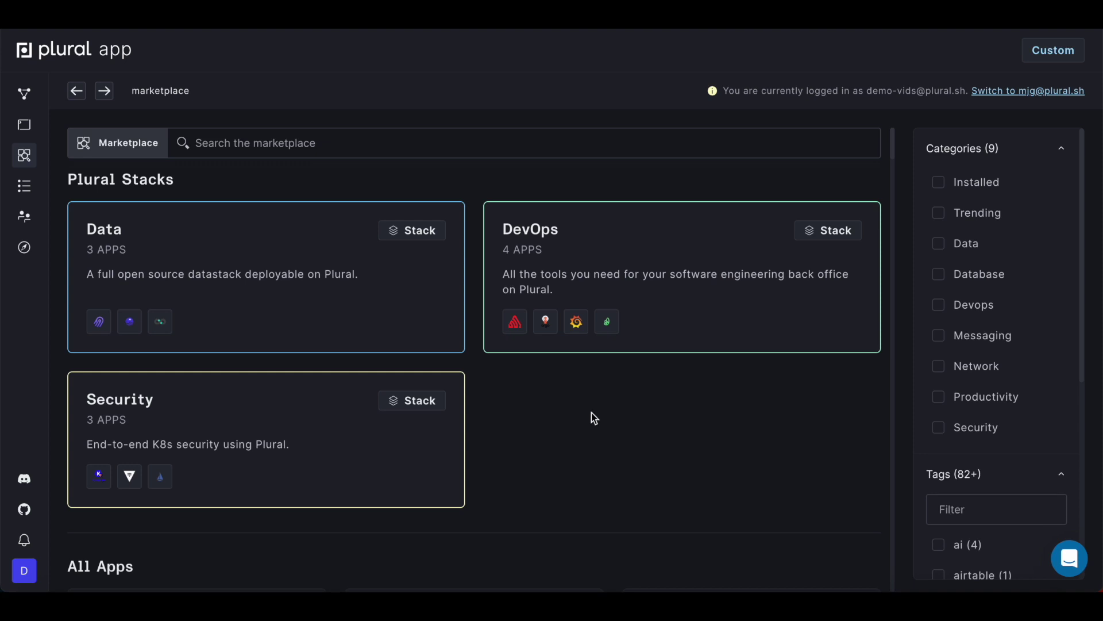
Step: Go to the Cloud Shell entry in the left sidebar to start cloud shell setup
{"action": "scroll", "coordinate": [483, 352], "scroll_direction": "down", "scroll_amount": 1}
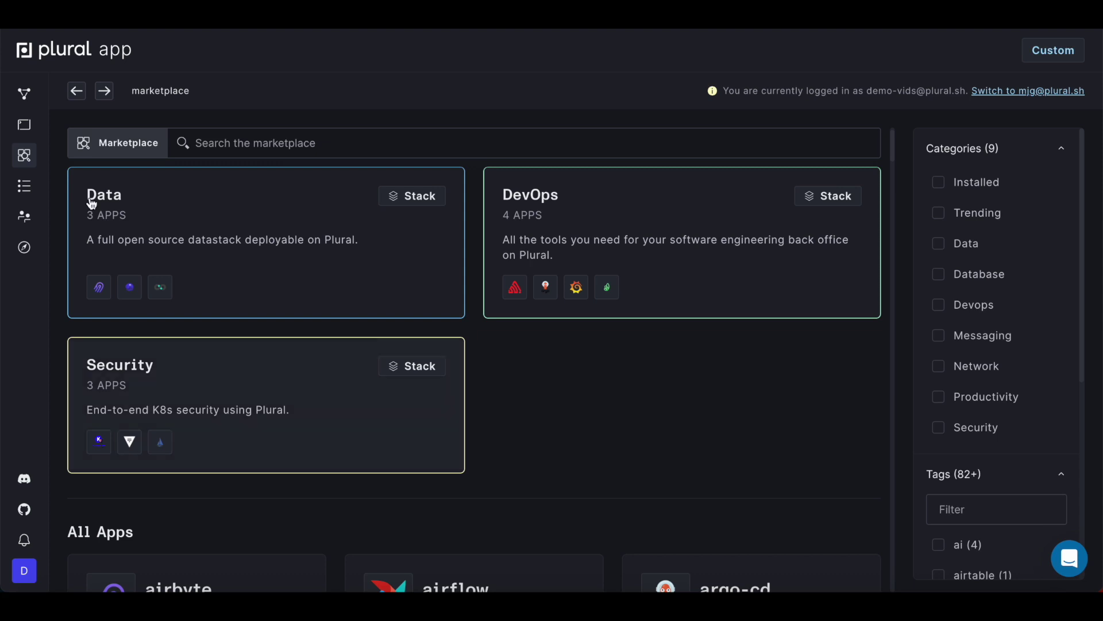
{"action": "left_click", "coordinate": [26, 126]}
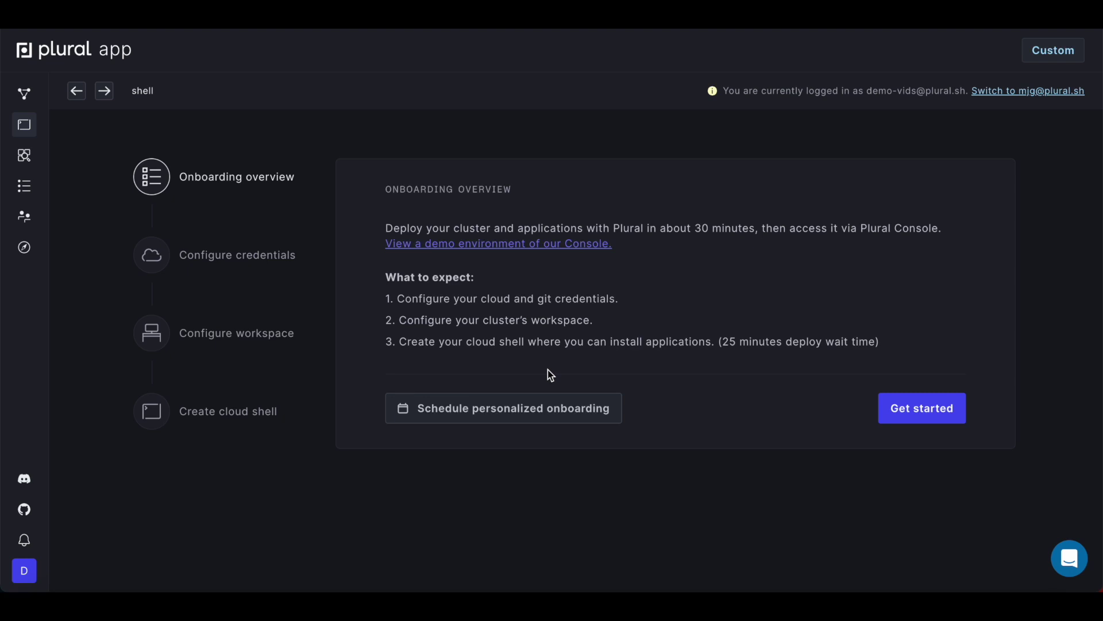
Step: Start onboarding, choose Use your own cloud, and continue with our cloud shell option
{"action": "left_click", "coordinate": [907, 413]}
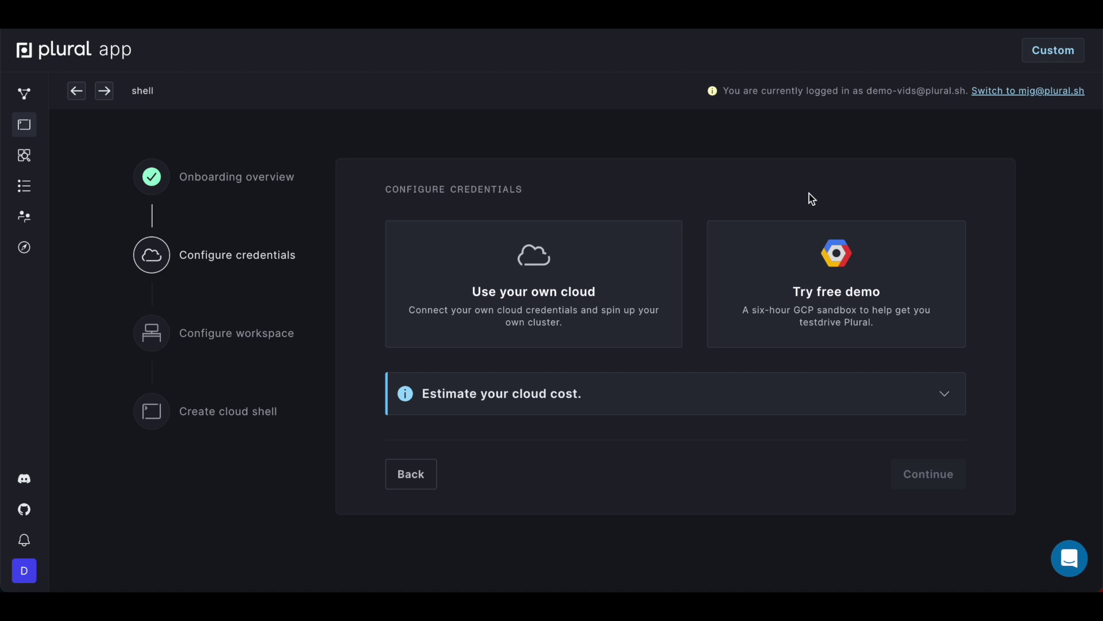
{"action": "left_click", "coordinate": [629, 286]}
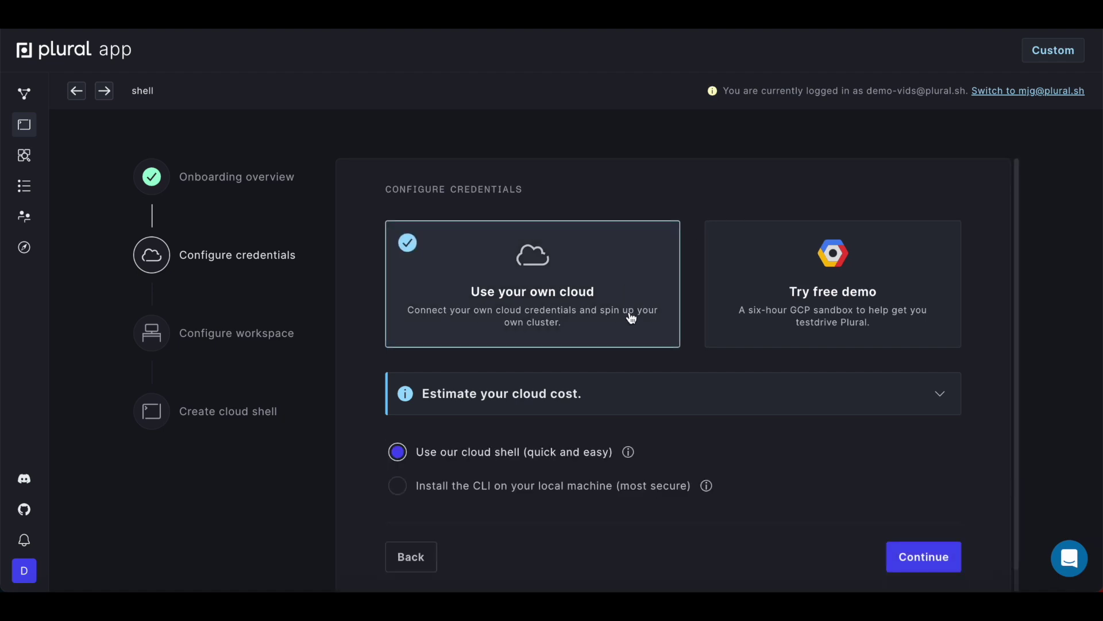
{"action": "scroll", "coordinate": [631, 311], "scroll_direction": "down", "scroll_amount": 1}
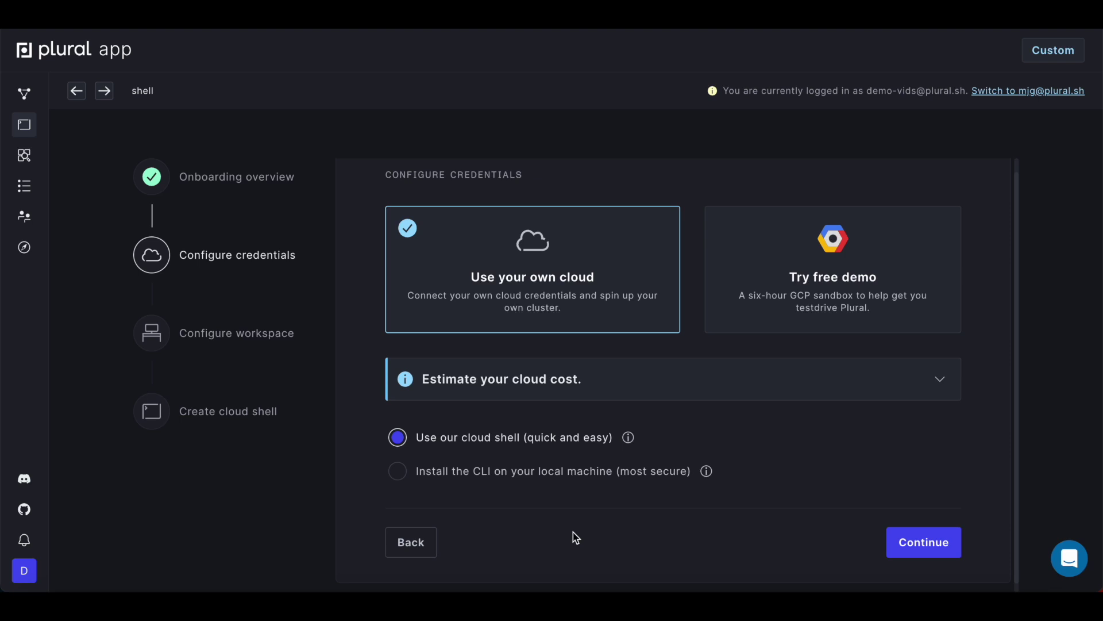
{"action": "left_click", "coordinate": [912, 546]}
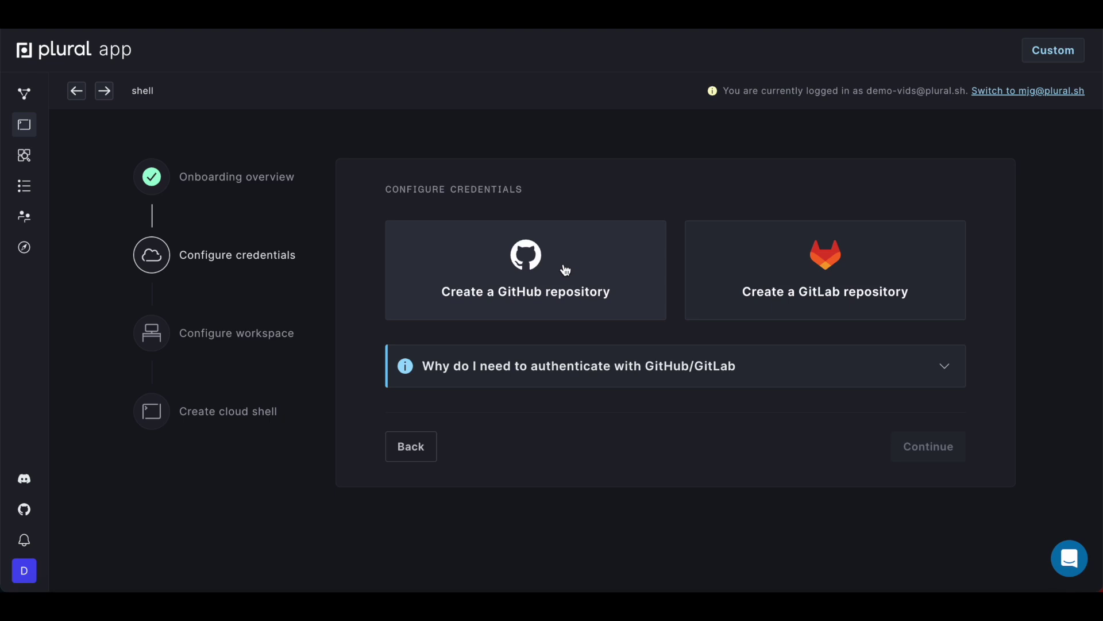
Step: Host the workspace repository on GitHub and name it n8n-demo
{"action": "left_click", "coordinate": [562, 266]}
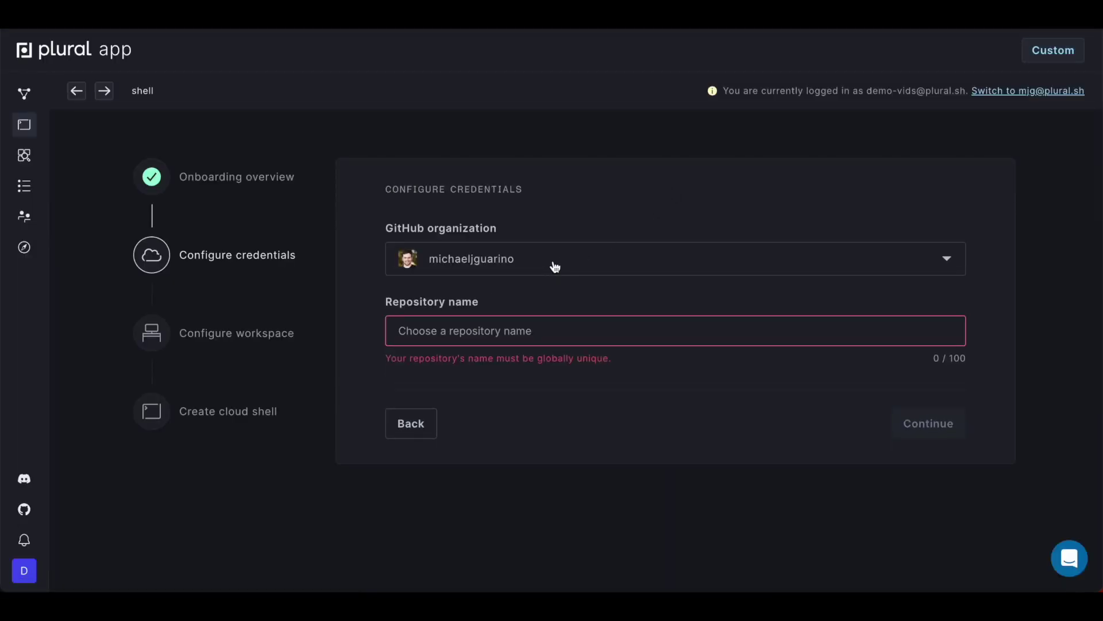
{"action": "left_click", "coordinate": [538, 328]}
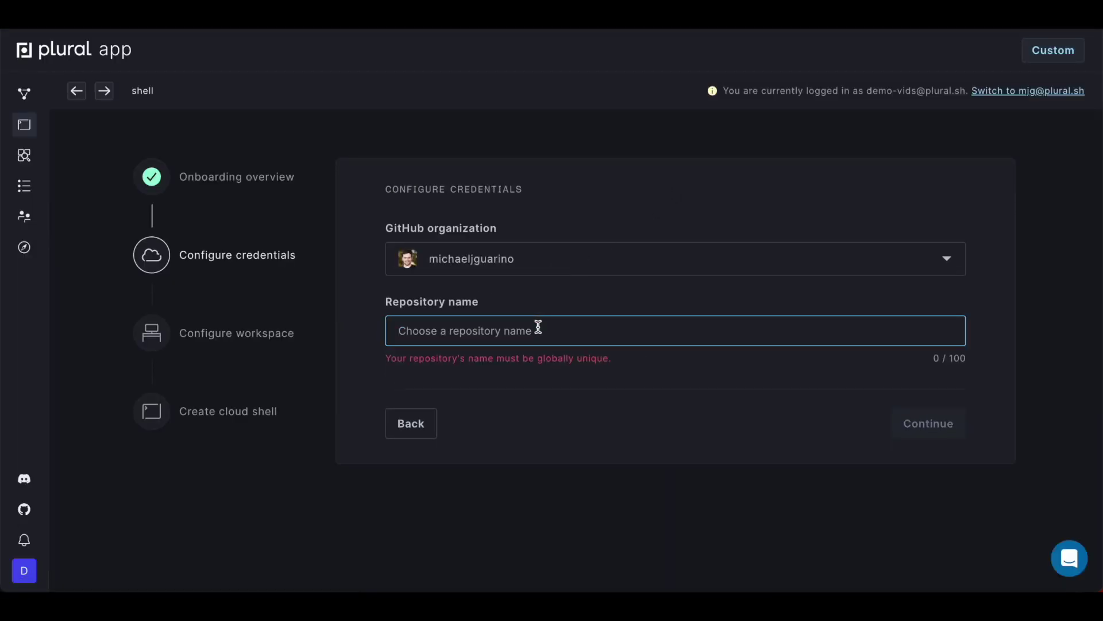
{"action": "type", "text": "n8n-demo"}
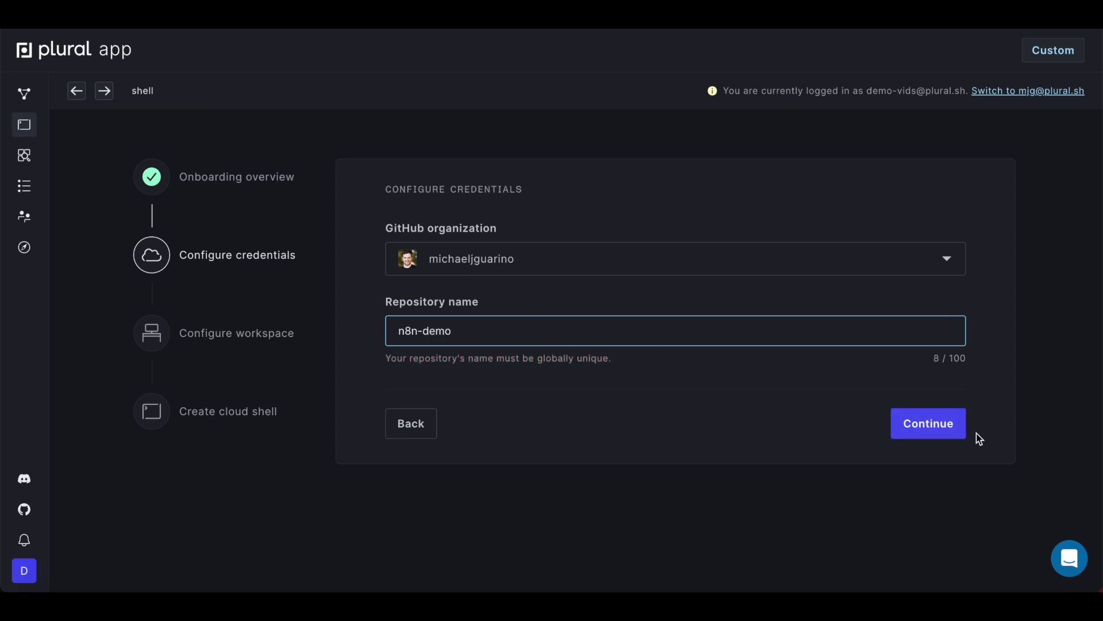
{"action": "left_click", "coordinate": [938, 440]}
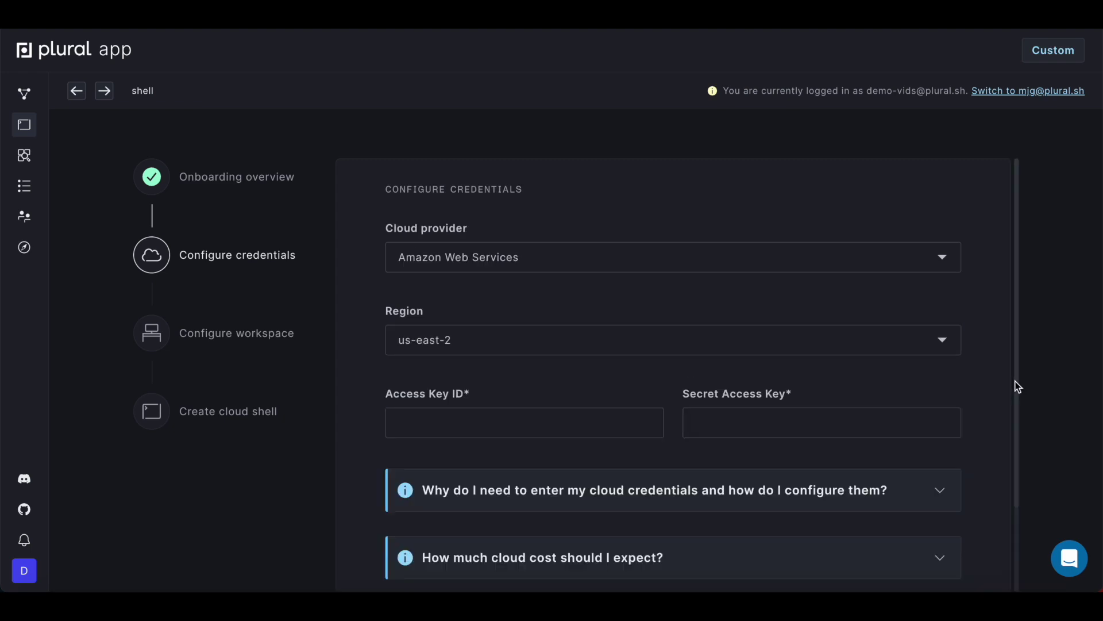
Step: Select Google Cloud Platform and attach the pluralsh-test JSON service account credentials file
{"action": "left_click", "coordinate": [581, 262]}
{"action": "left_click", "coordinate": [564, 320]}
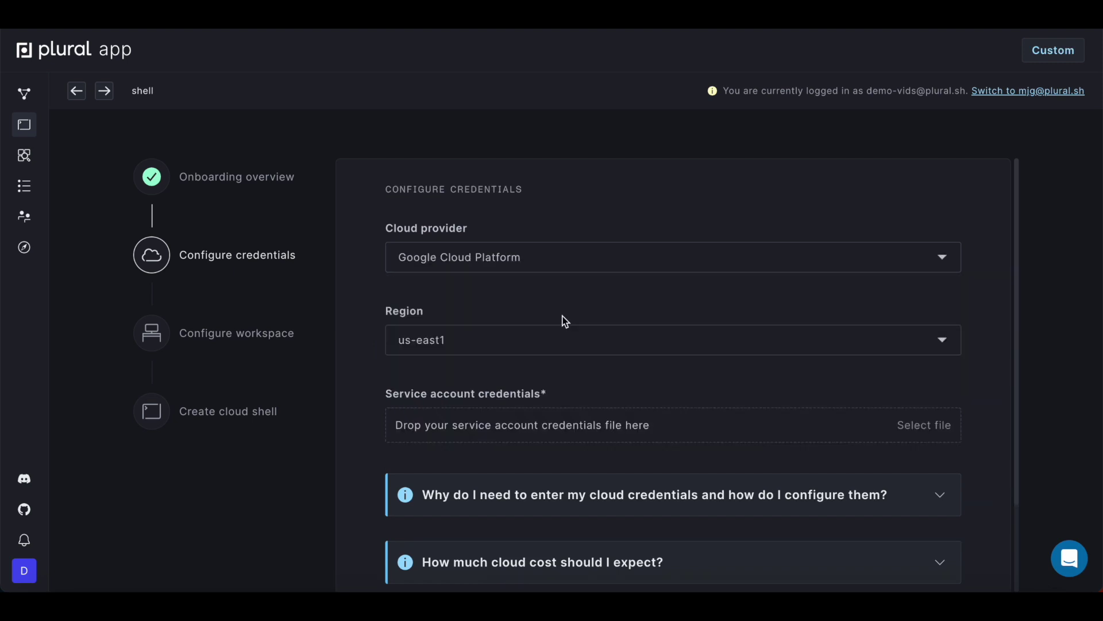
{"action": "scroll", "coordinate": [565, 320], "scroll_direction": "down", "scroll_amount": 1}
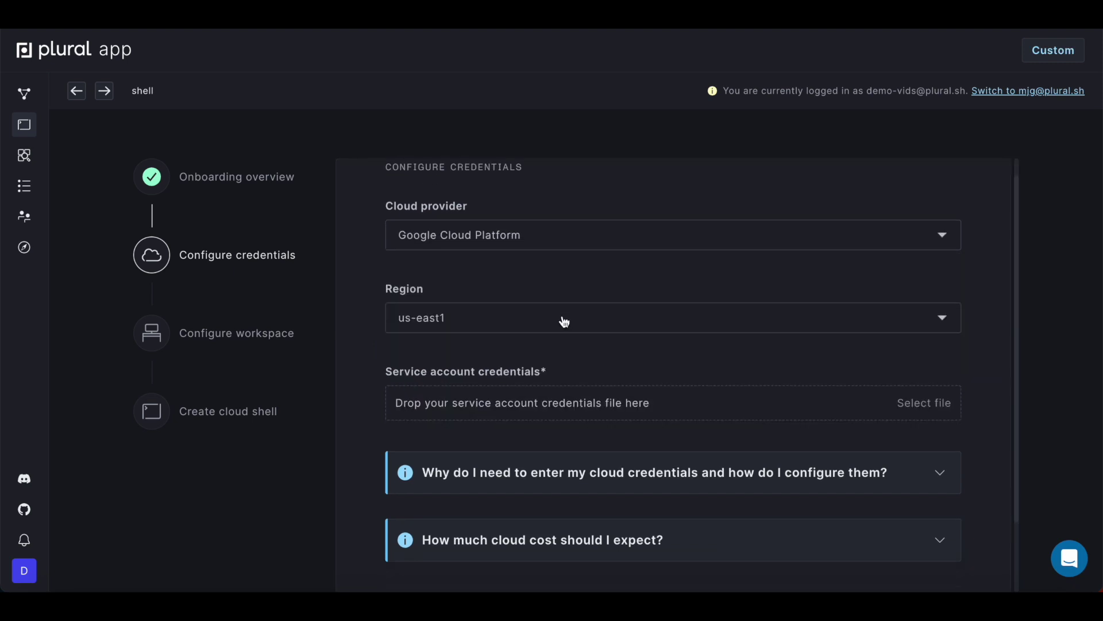
{"action": "left_click", "coordinate": [545, 414]}
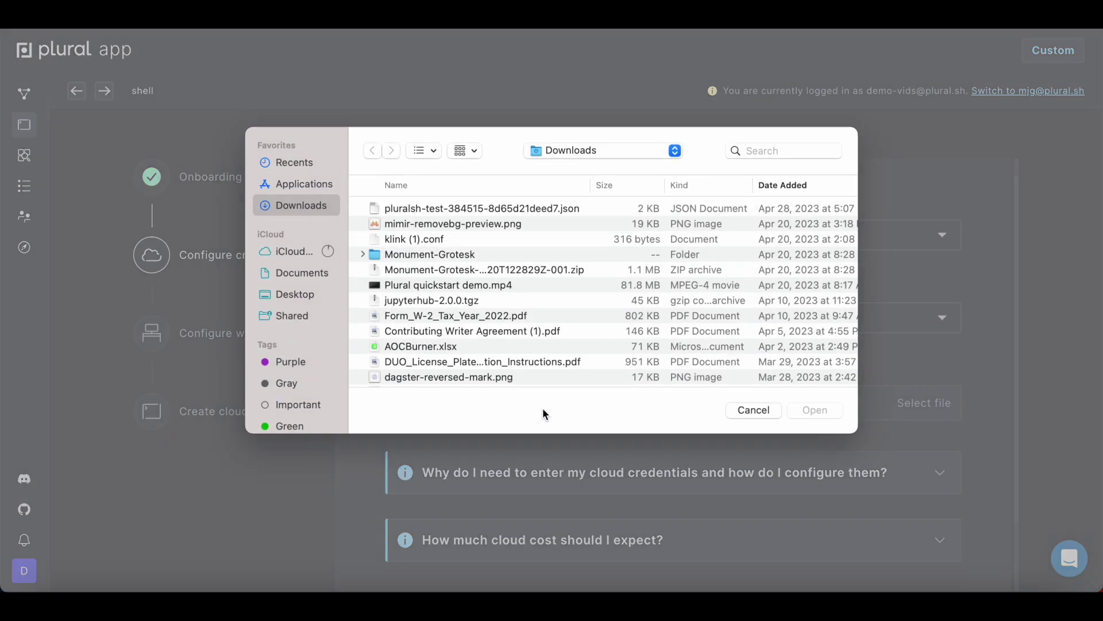
{"action": "left_click", "coordinate": [517, 209]}
{"action": "left_click", "coordinate": [816, 410]}
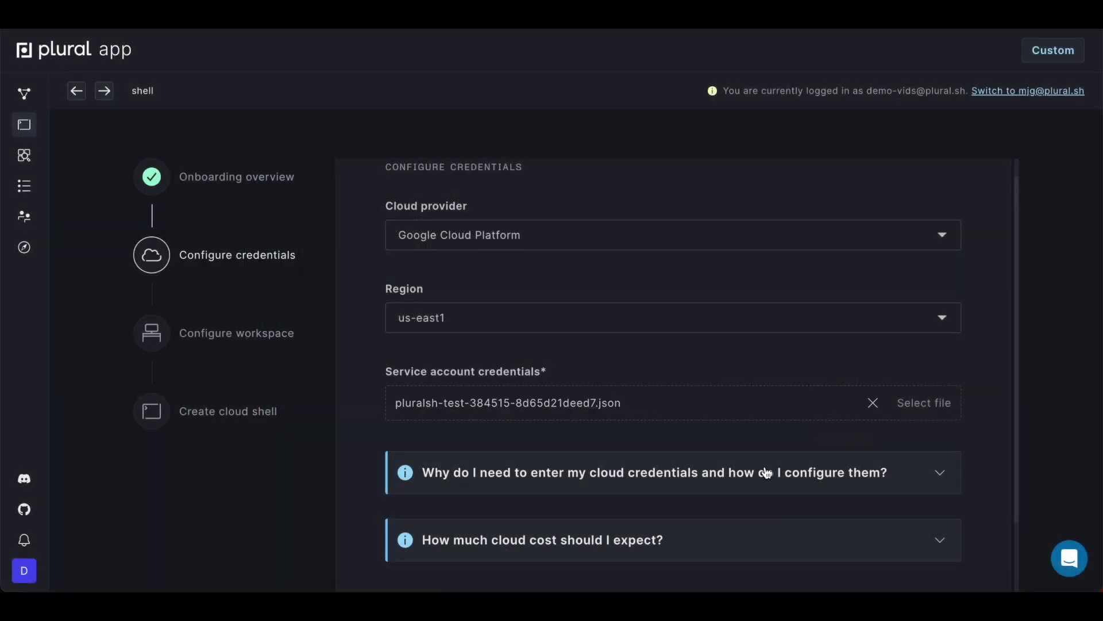
{"action": "scroll", "coordinate": [743, 500], "scroll_direction": "down", "scroll_amount": 3}
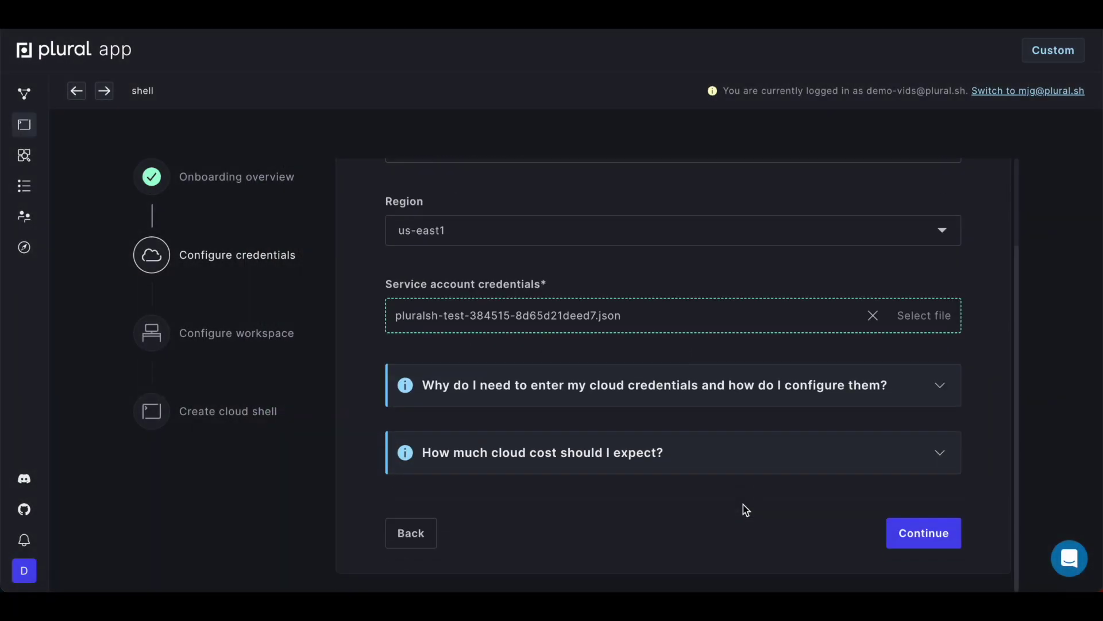
{"action": "left_click", "coordinate": [919, 534]}
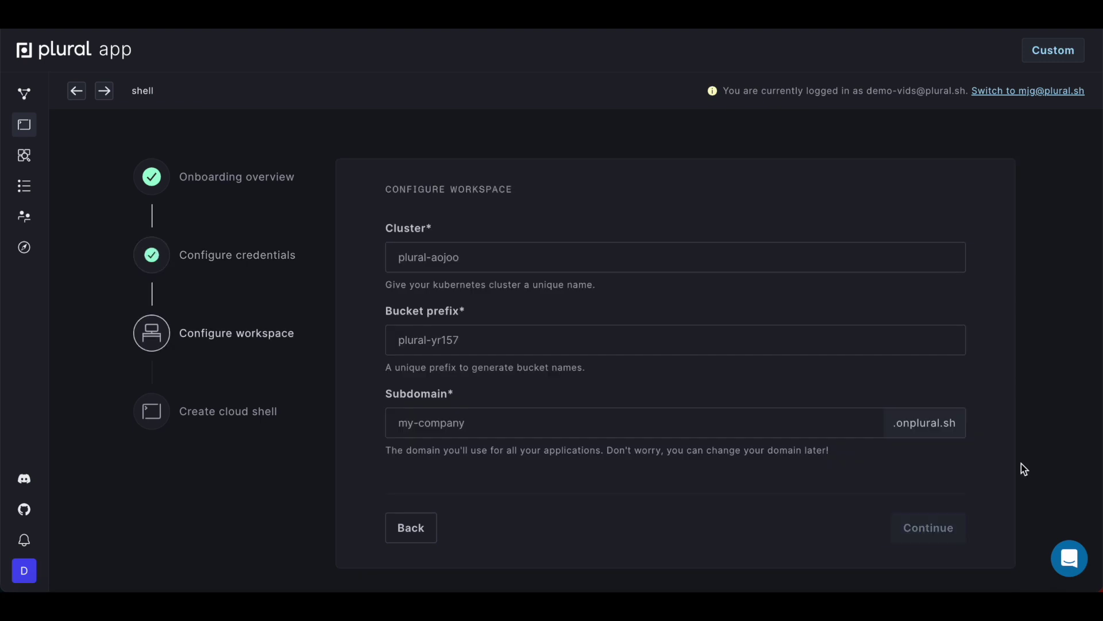
Step: Enter cluster n8n, bucket prefix plrl-n8n and subdomain n8n-demo in the workspace form
{"action": "left_click", "coordinate": [482, 254]}
{"action": "type", "text": "n8n"}
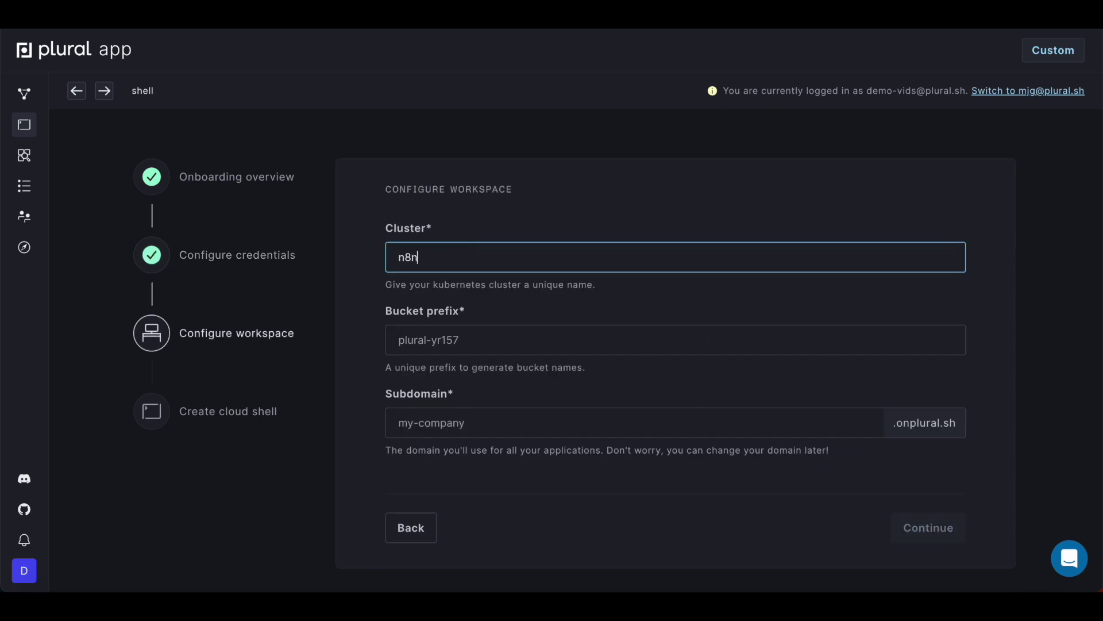
{"action": "key", "text": "Tab"}
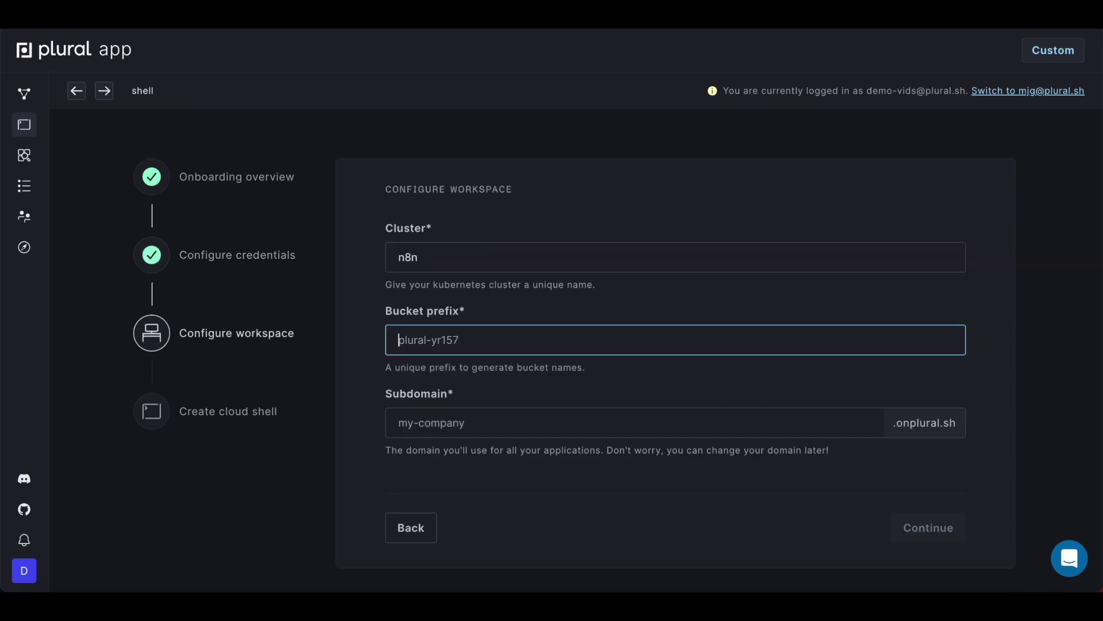
{"action": "type", "text": "plrl-"}
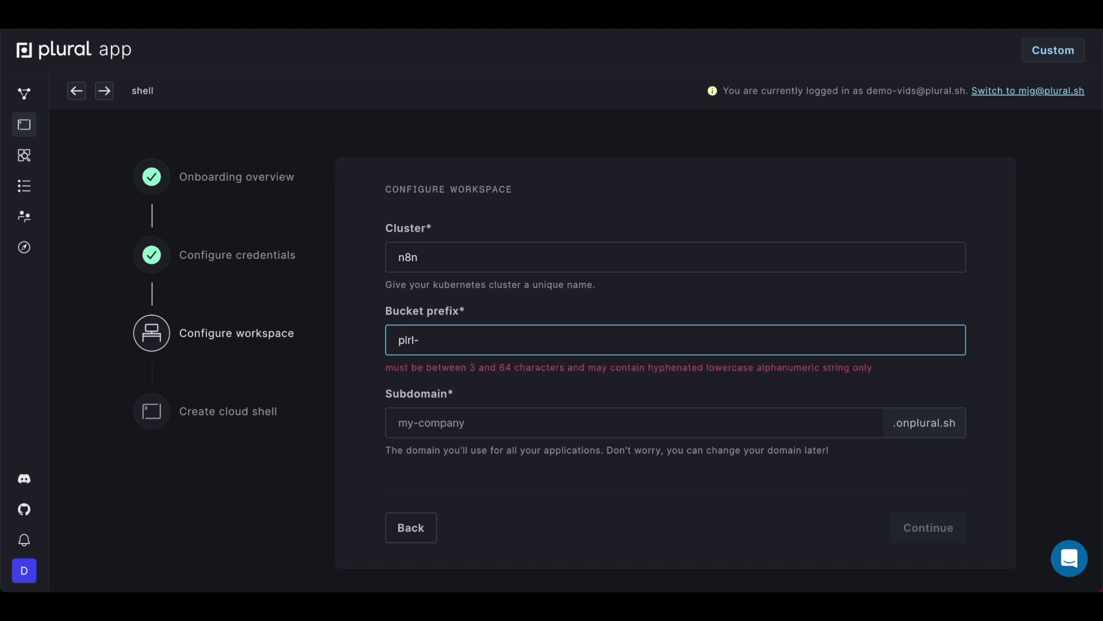
{"action": "type", "text": "n8n"}
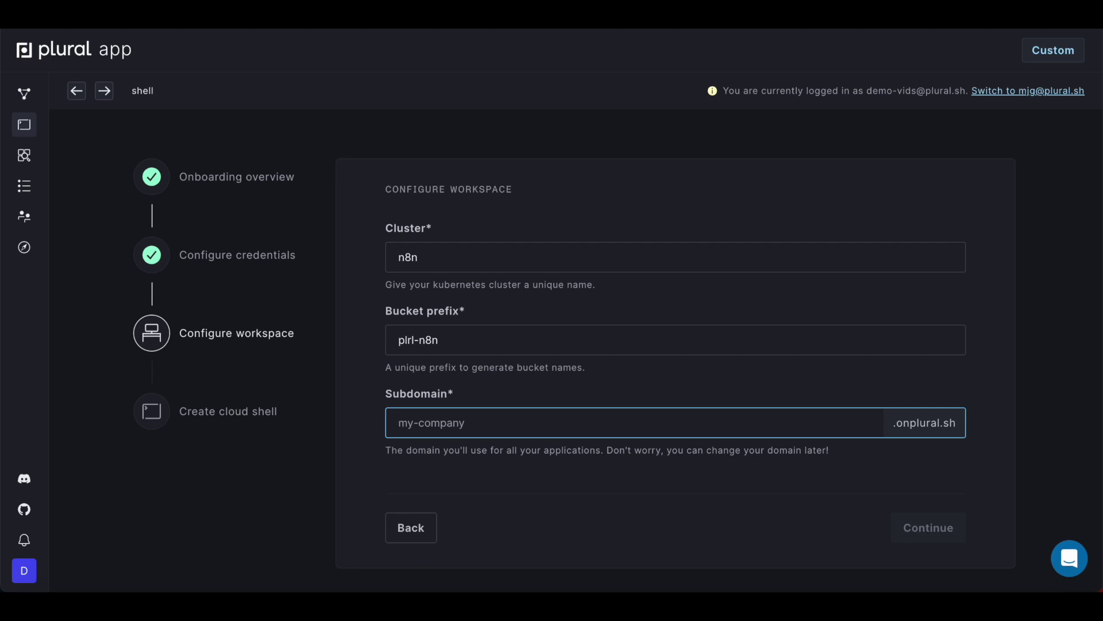
{"action": "type", "text": "8n-demo"}
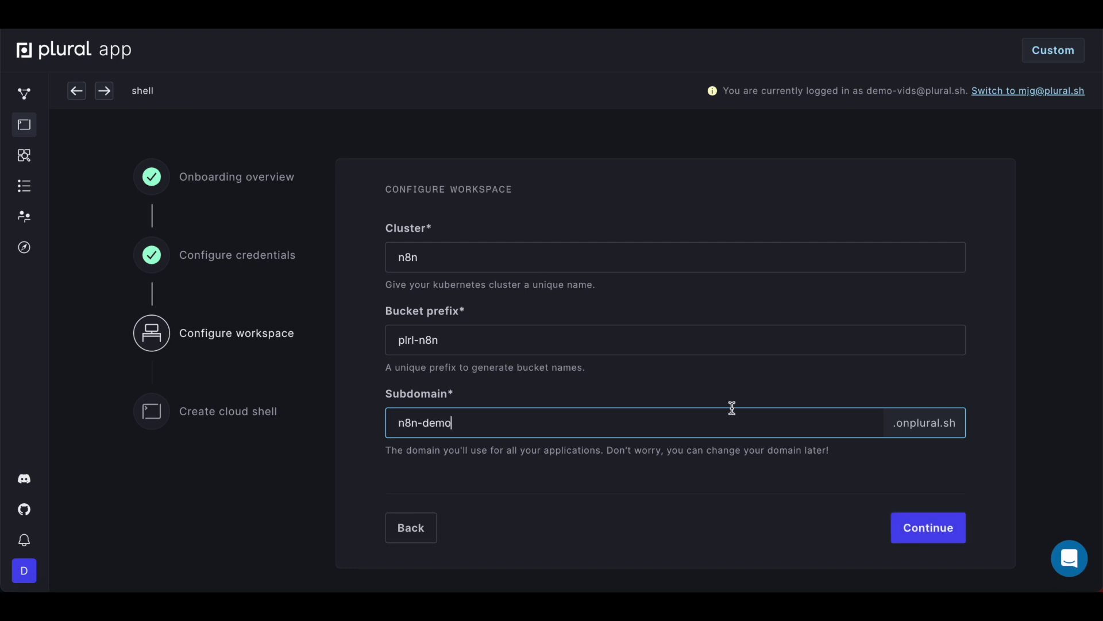
{"action": "left_click", "coordinate": [917, 543]}
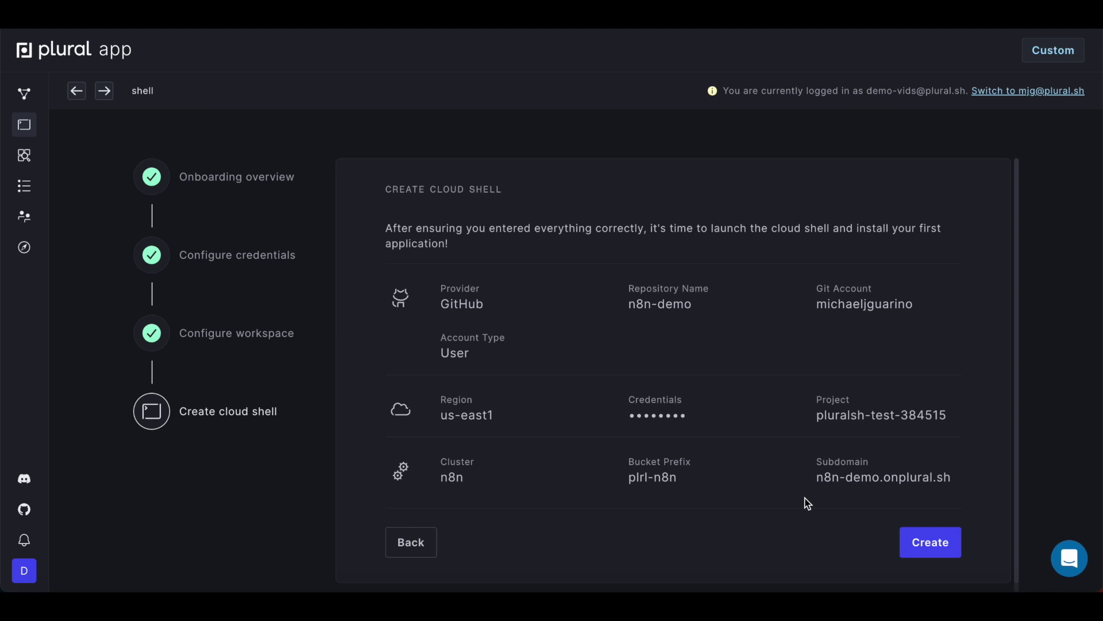
Step: Confirm the summary and create the cloud shell
{"action": "left_click", "coordinate": [935, 546]}
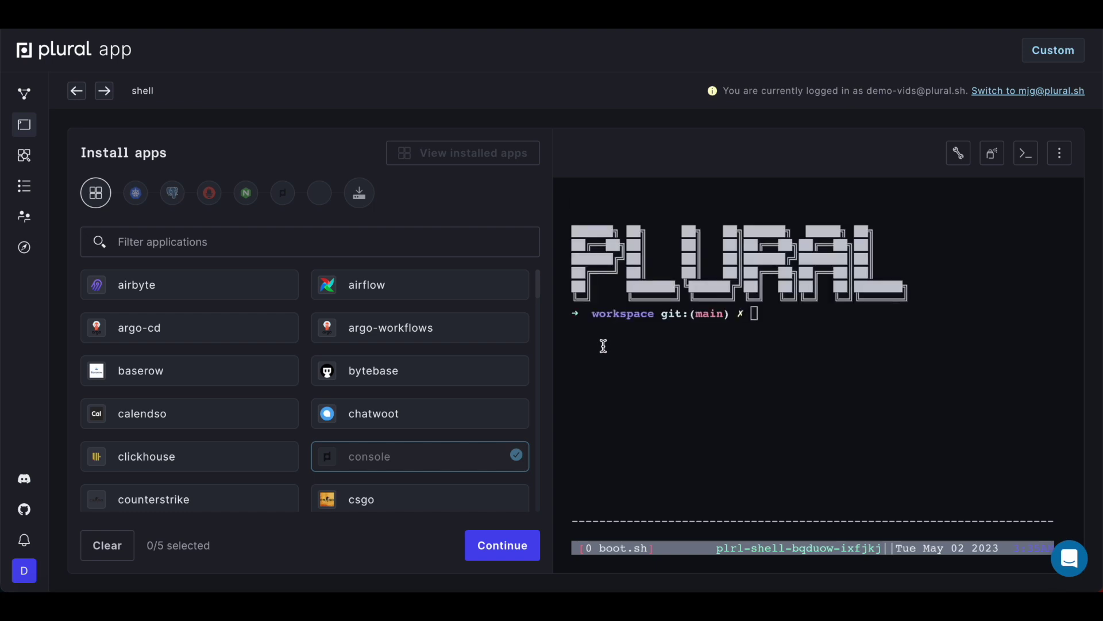
Step: Filter the app list for n8n and select it for installation
{"action": "left_click", "coordinate": [717, 360]}
{"action": "left_click", "coordinate": [120, 234]}
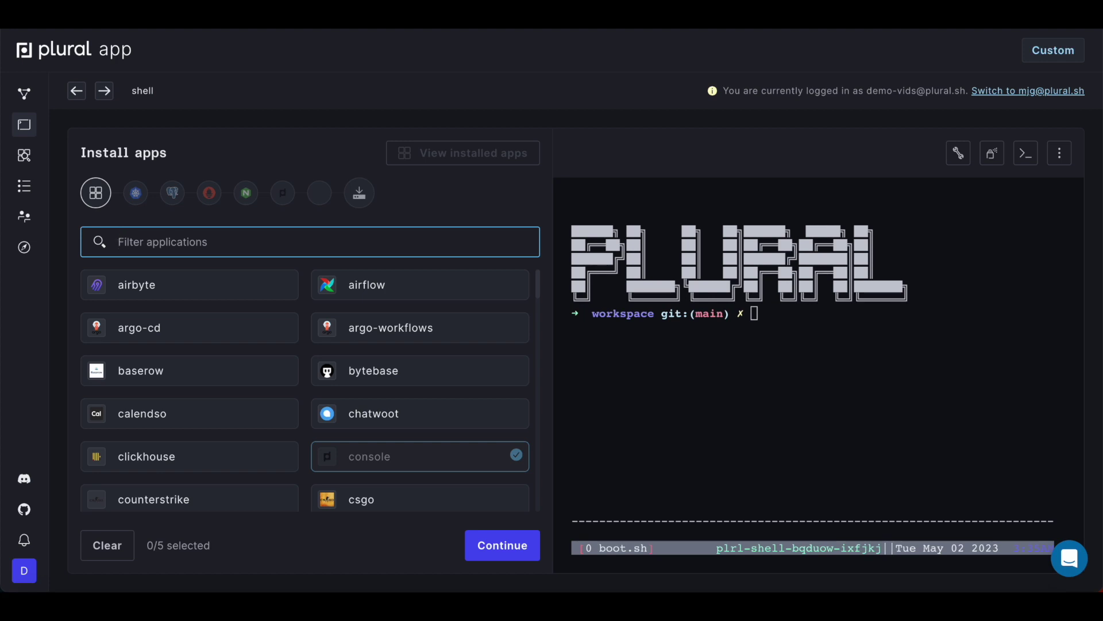
{"action": "type", "text": "n8n"}
{"action": "left_click", "coordinate": [128, 284]}
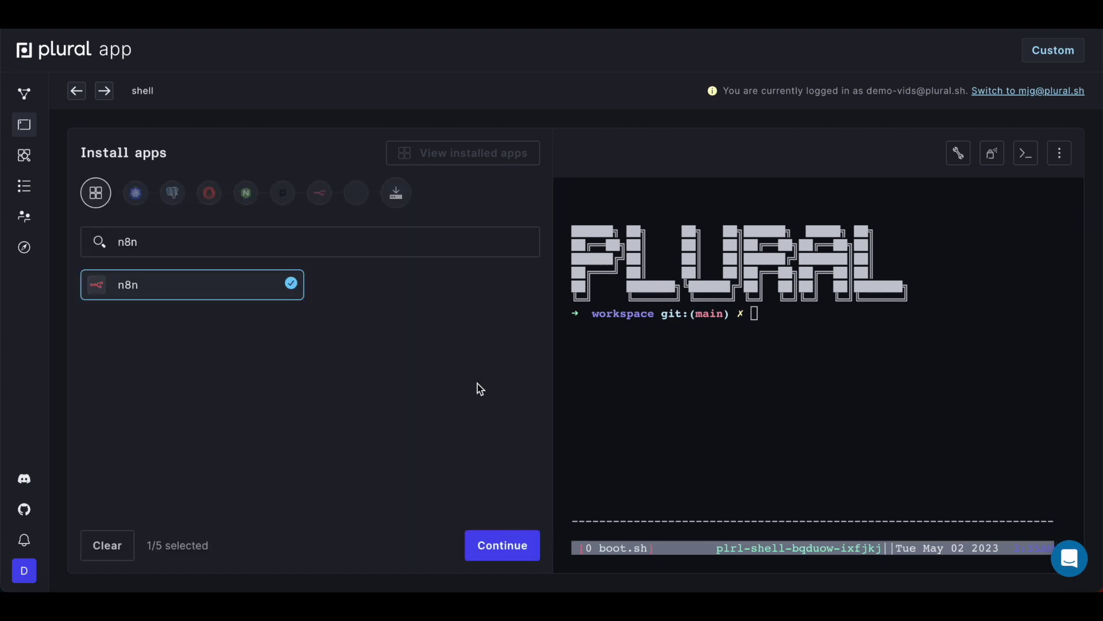
{"action": "left_click", "coordinate": [503, 545]}
Step: Set the VPC name to n8n and accept the Postgres and console defaults
{"action": "left_click", "coordinate": [321, 293]}
{"action": "type", "text": "n9n"}
{"action": "key", "text": "BackSpace"}
{"action": "key", "text": "BackSpace"}
{"action": "type", "text": "8n"}
{"action": "left_click", "coordinate": [515, 552]}
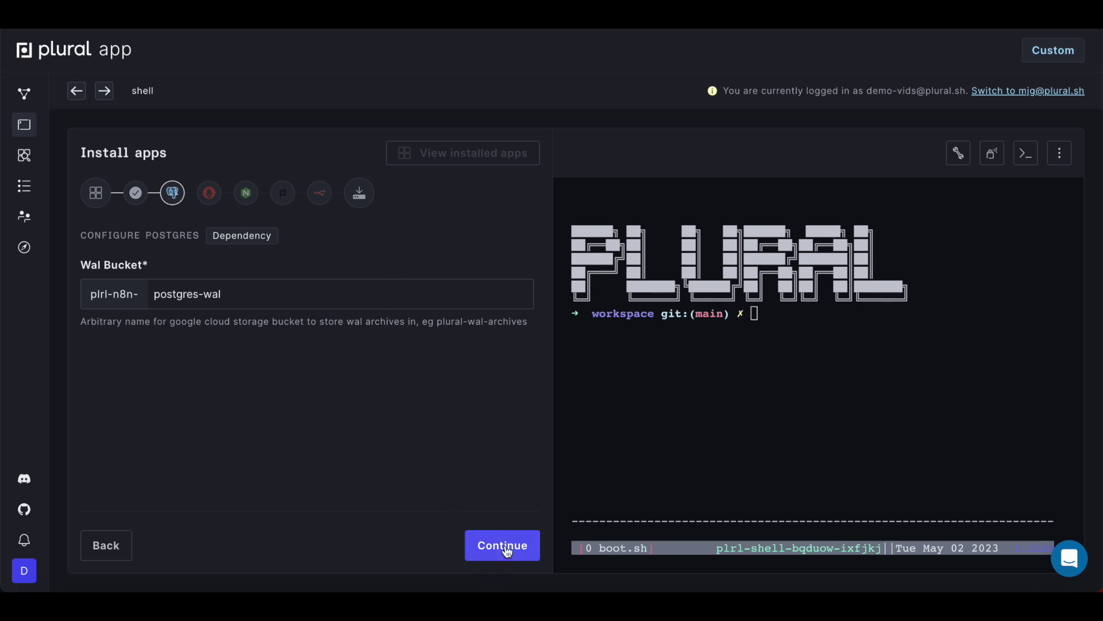
{"action": "left_click", "coordinate": [507, 550]}
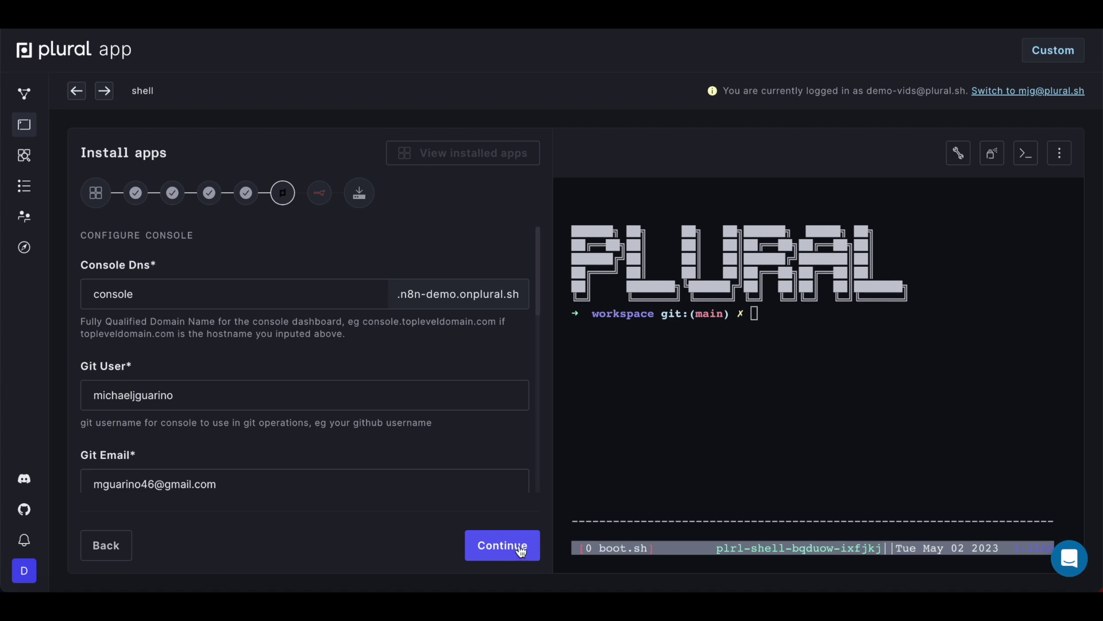
{"action": "left_click", "coordinate": [514, 545]}
Step: Set the n8n hostname to n8n and review the six apps to install
{"action": "left_click", "coordinate": [301, 300]}
{"action": "type", "text": "n8n"}
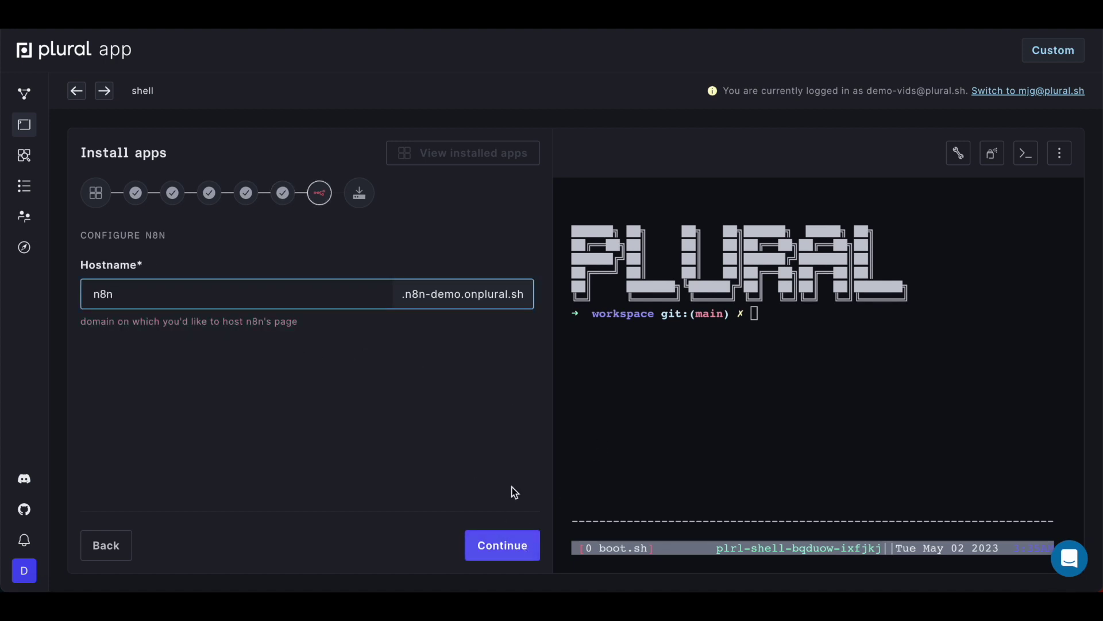
{"action": "left_click", "coordinate": [516, 553]}
{"action": "scroll", "coordinate": [441, 458], "scroll_direction": "down", "scroll_amount": 3}
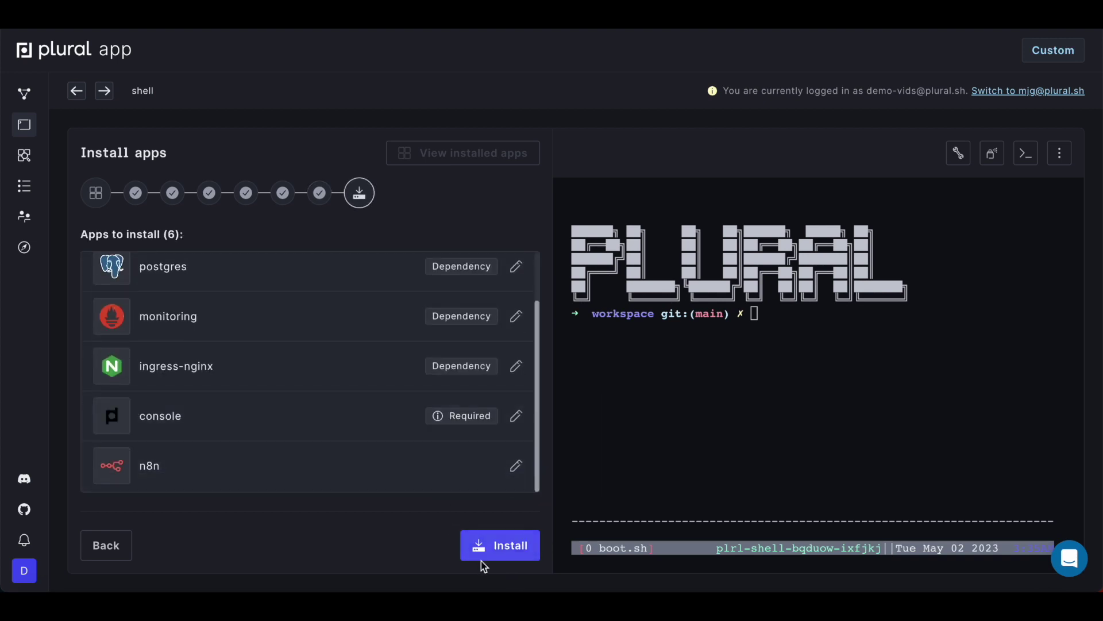
Step: Install the six selected apps, including n8n, postgres and console
{"action": "left_click", "coordinate": [503, 545]}
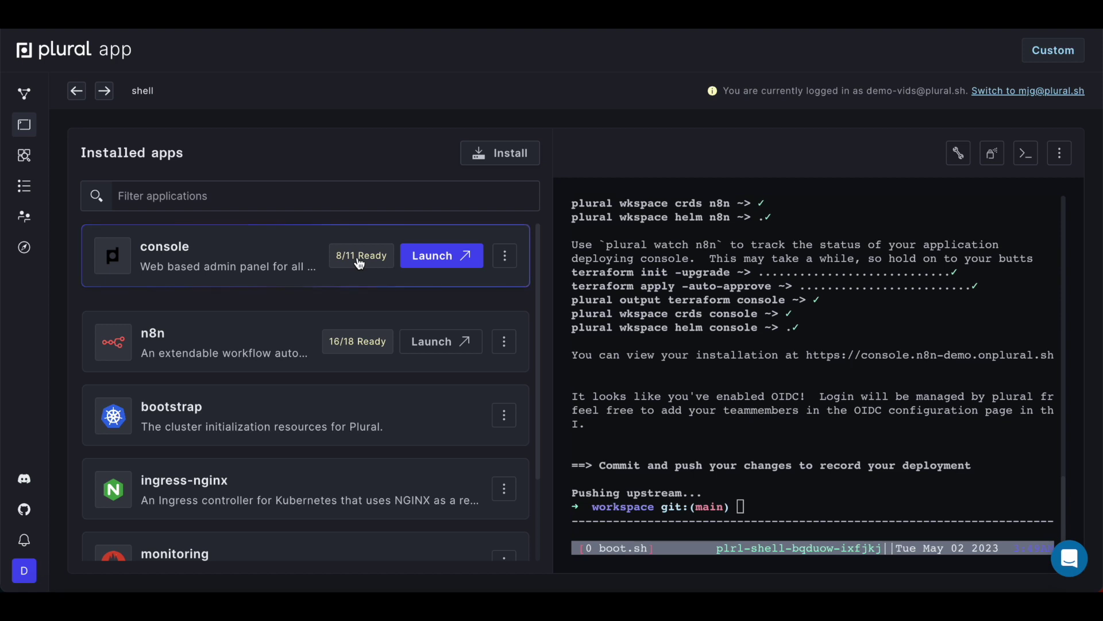
{"action": "left_click", "coordinate": [360, 263]}
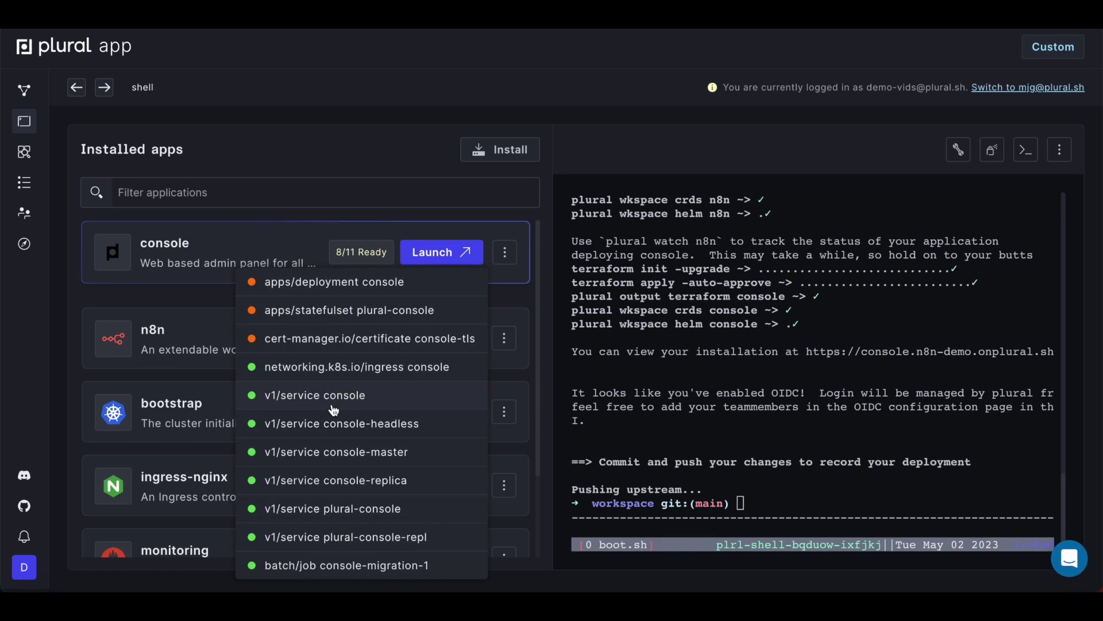
{"action": "left_click", "coordinate": [198, 305]}
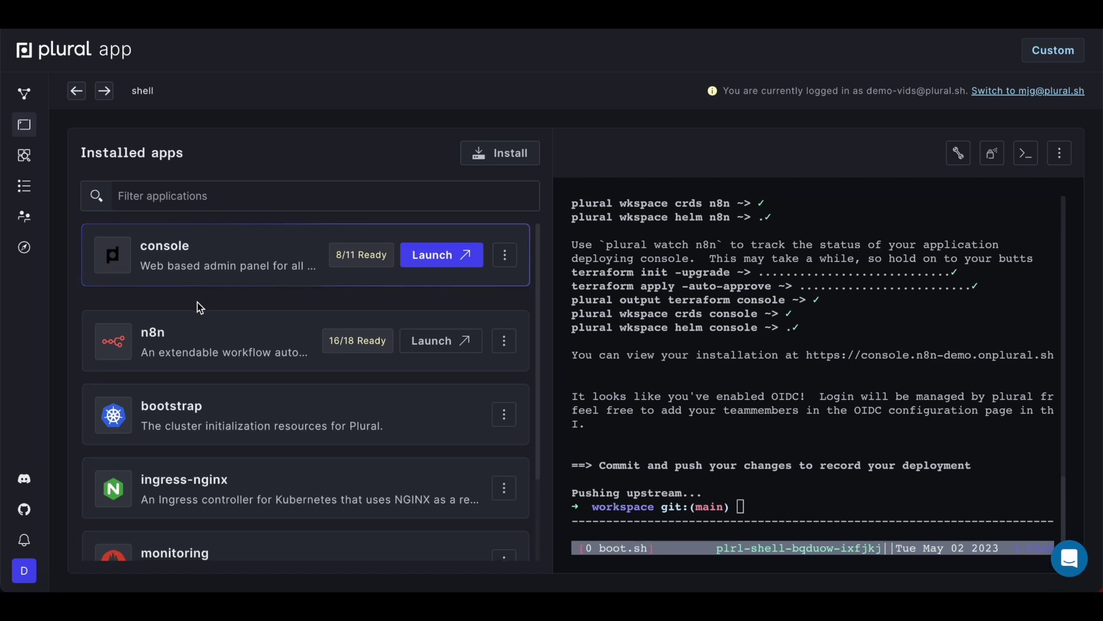
{"action": "scroll", "coordinate": [198, 303], "scroll_direction": "down", "scroll_amount": 1}
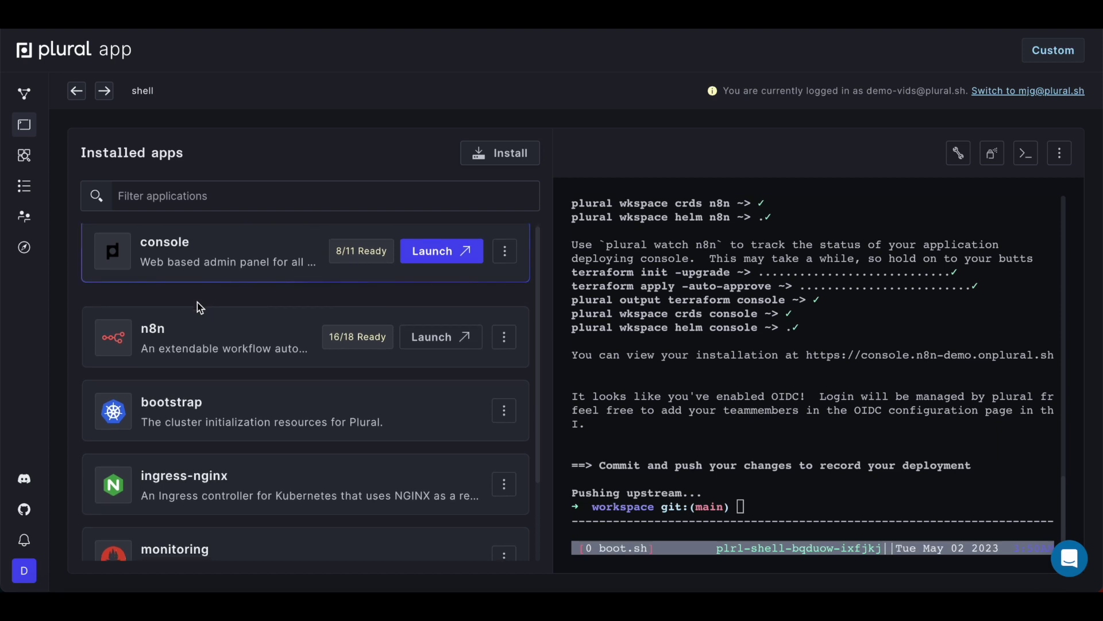
{"action": "scroll", "coordinate": [198, 302], "scroll_direction": "up", "scroll_amount": 1}
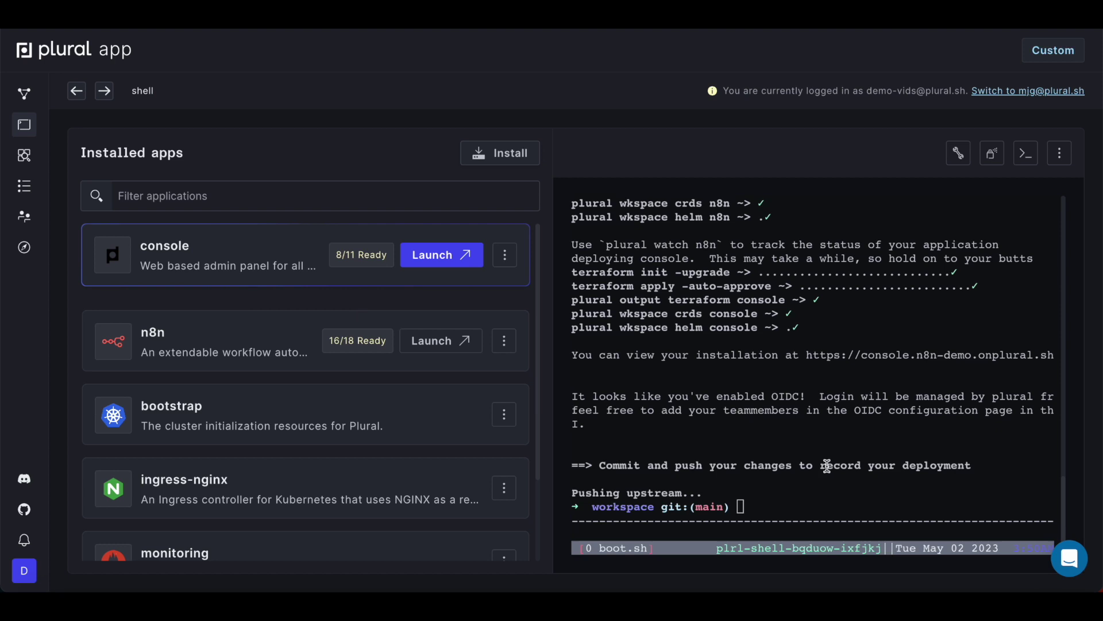
Step: Run 'plural watch console' and copy the suggested kubectl describe certificate command
{"action": "type", "text": "plural watch console"}
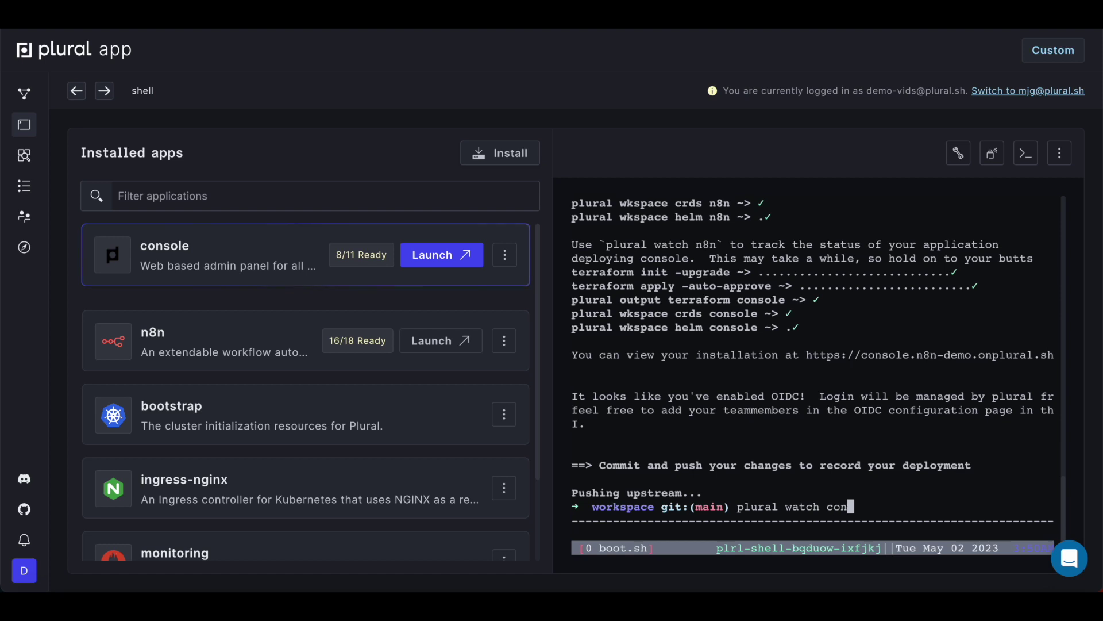
{"action": "key", "text": "Return"}
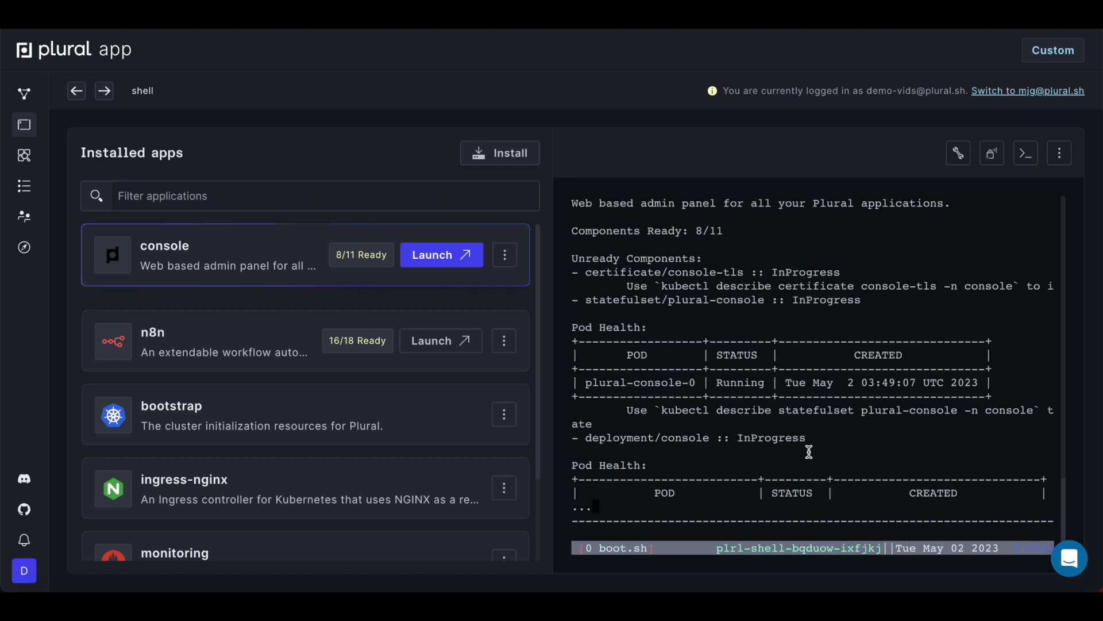
{"action": "double_click", "coordinate": [742, 381]}
{"action": "left_click_drag", "start_coordinate": [663, 286], "coordinate": [1007, 287]}
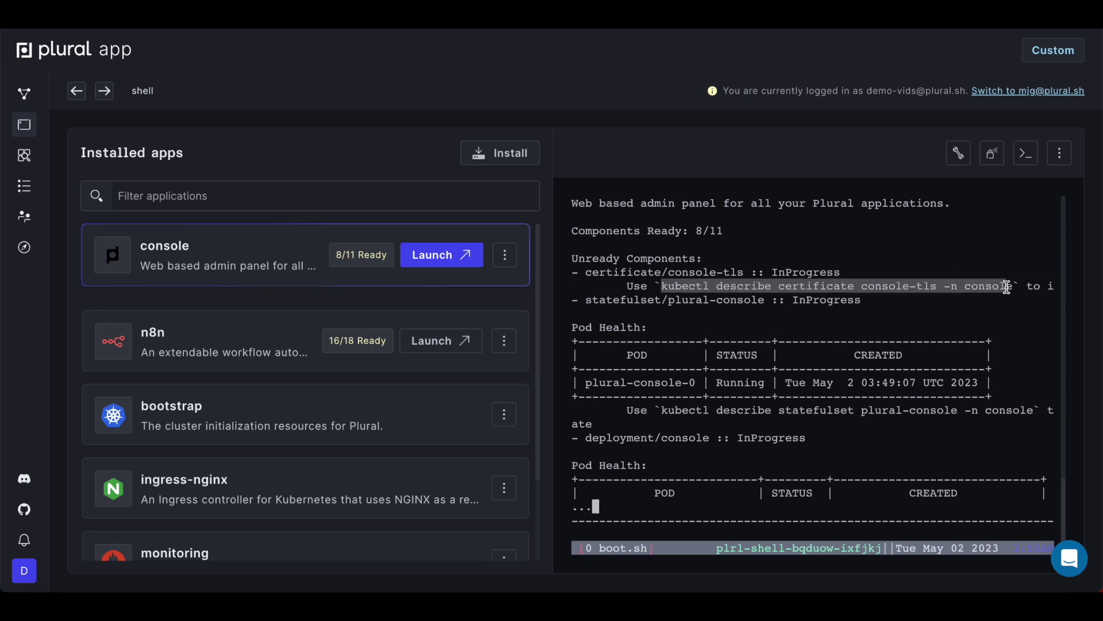
Step: Stop watching and run 'kubectl describe certificate console-tls -n console' to confirm Ready
{"action": "type", "text": "q"}
{"action": "key", "text": "ctrl+c"}
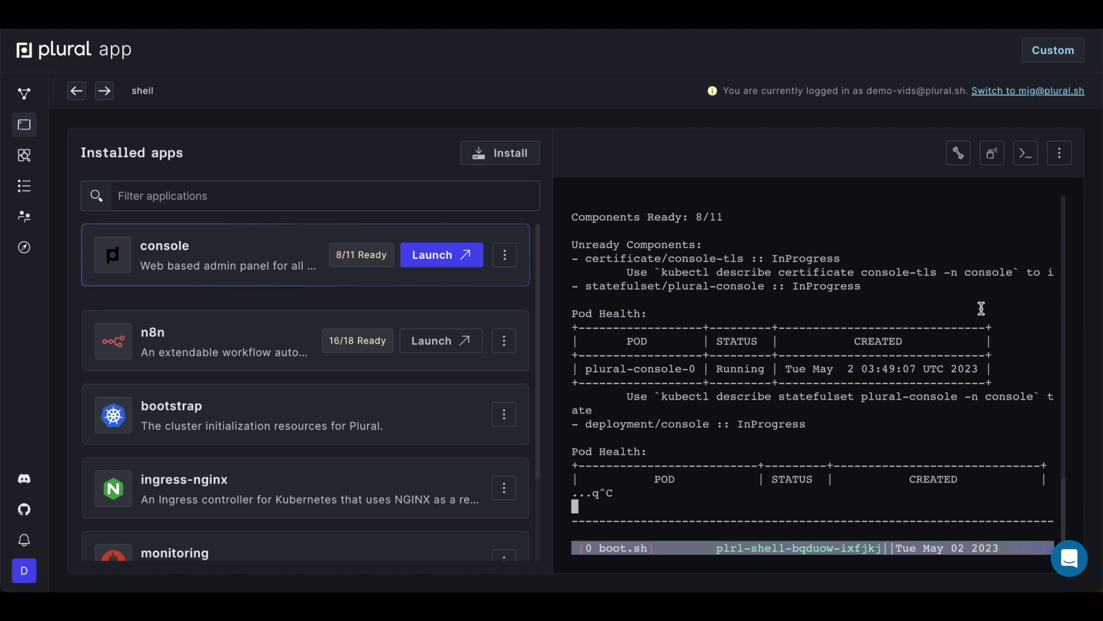
{"action": "key", "text": "ctrl+v"}
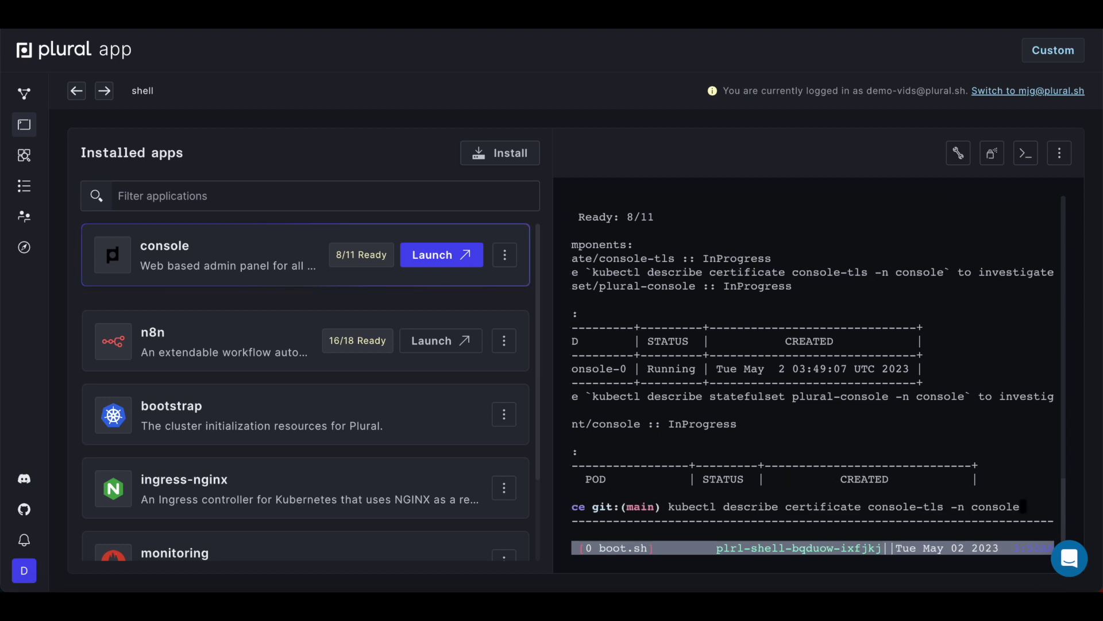
{"action": "key", "text": "Return"}
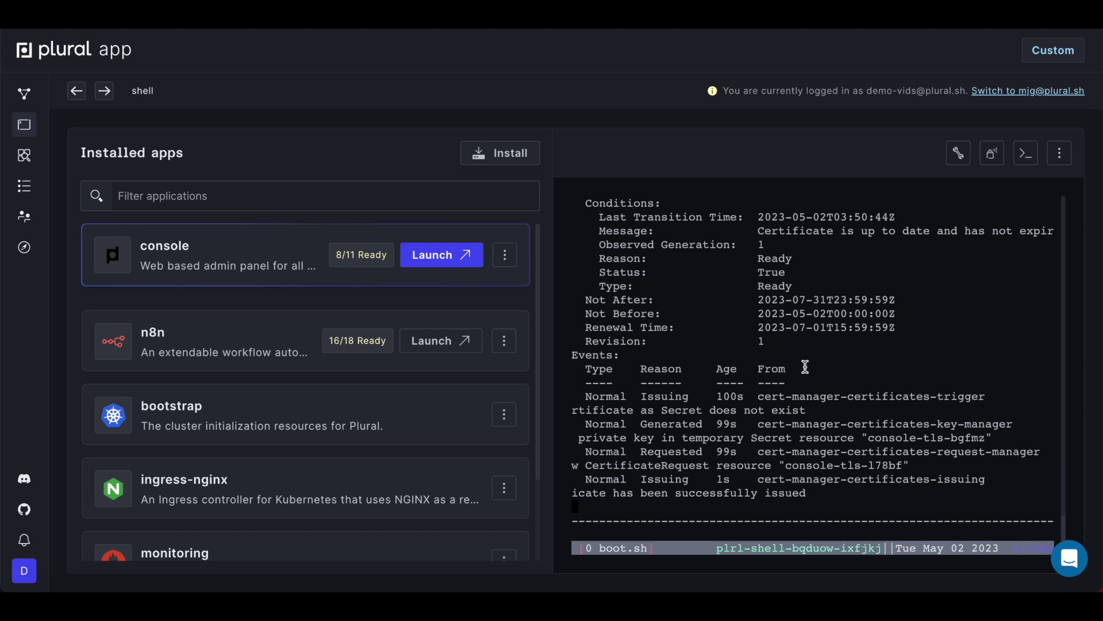
{"action": "double_click", "coordinate": [770, 258]}
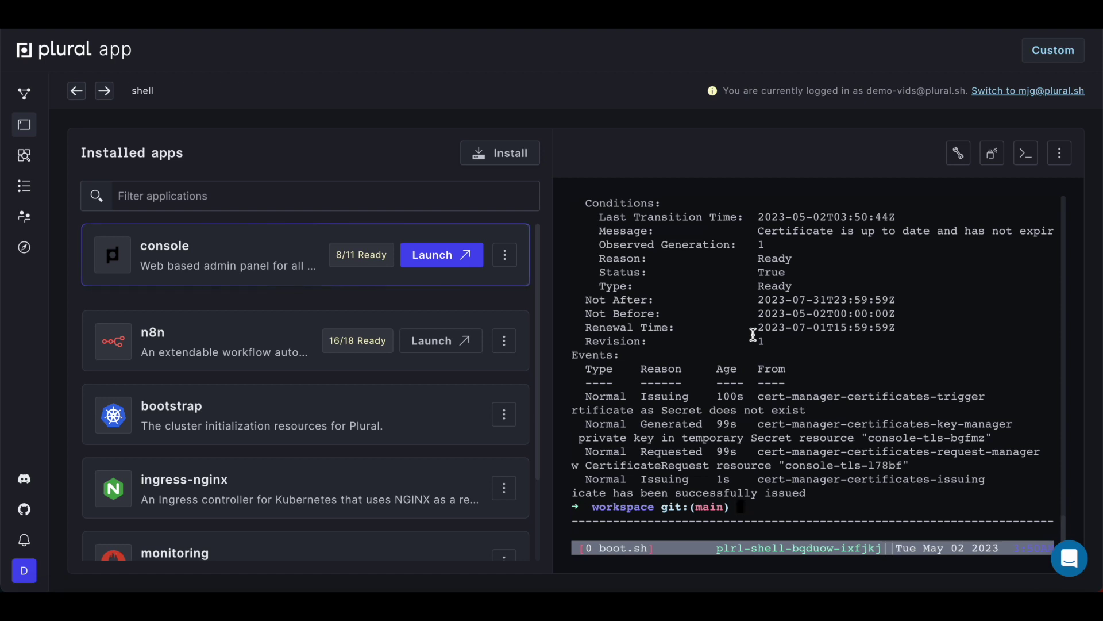
Step: List pods in the console and n8n namespaces, then launch the Plural Console app
{"action": "type", "text": "kubectl "}
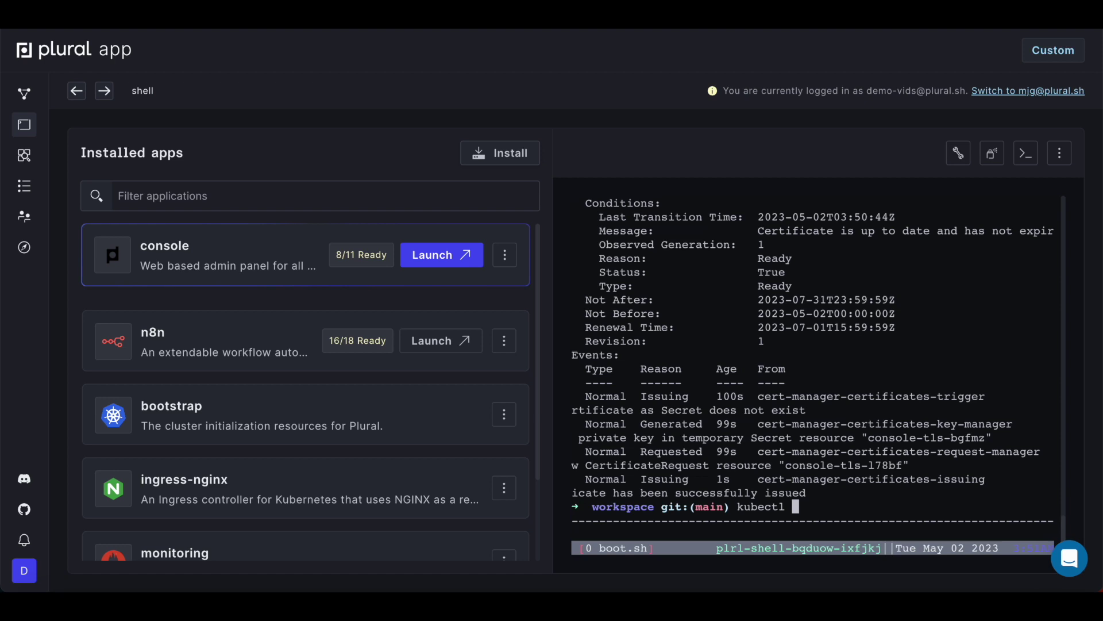
{"action": "type", "text": "get pods -n "}
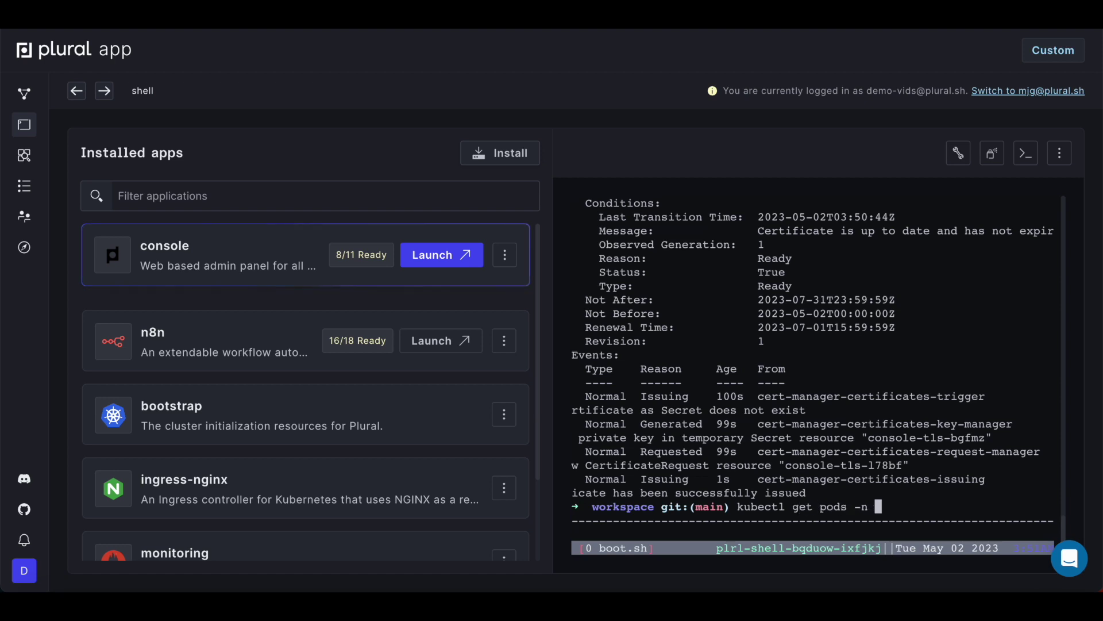
{"action": "type", "text": "console"}
{"action": "key", "text": "Return"}
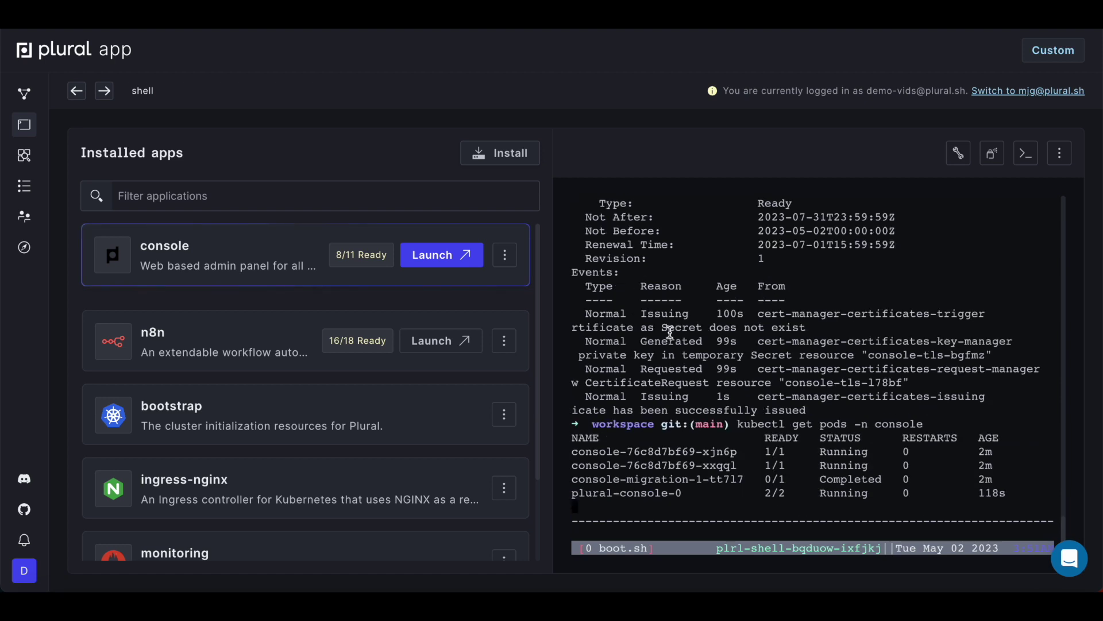
{"action": "key", "text": "Up"}
{"action": "key", "text": "BackSpace"}
{"action": "key", "text": "BackSpace"}
{"action": "key", "text": "BackSpace"}
{"action": "key", "text": "BackSpace"}
{"action": "key", "text": "BackSpace"}
{"action": "key", "text": "BackSpace"}
{"action": "key", "text": "BackSpace"}
{"action": "type", "text": "n8n"}
{"action": "key", "text": "Return"}
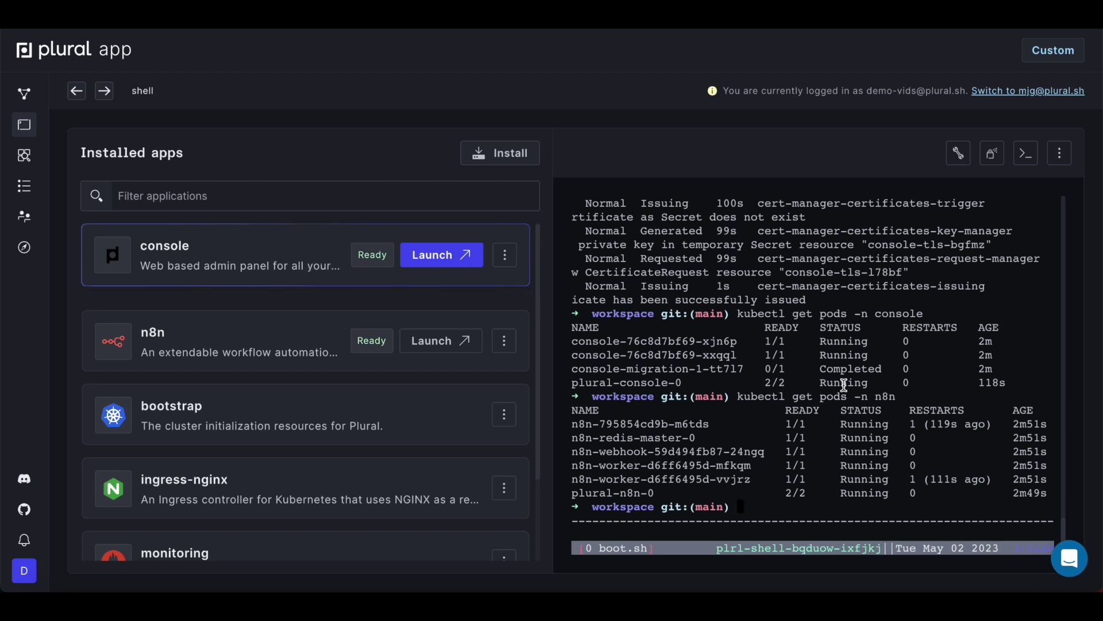
{"action": "left_click", "coordinate": [434, 254]}
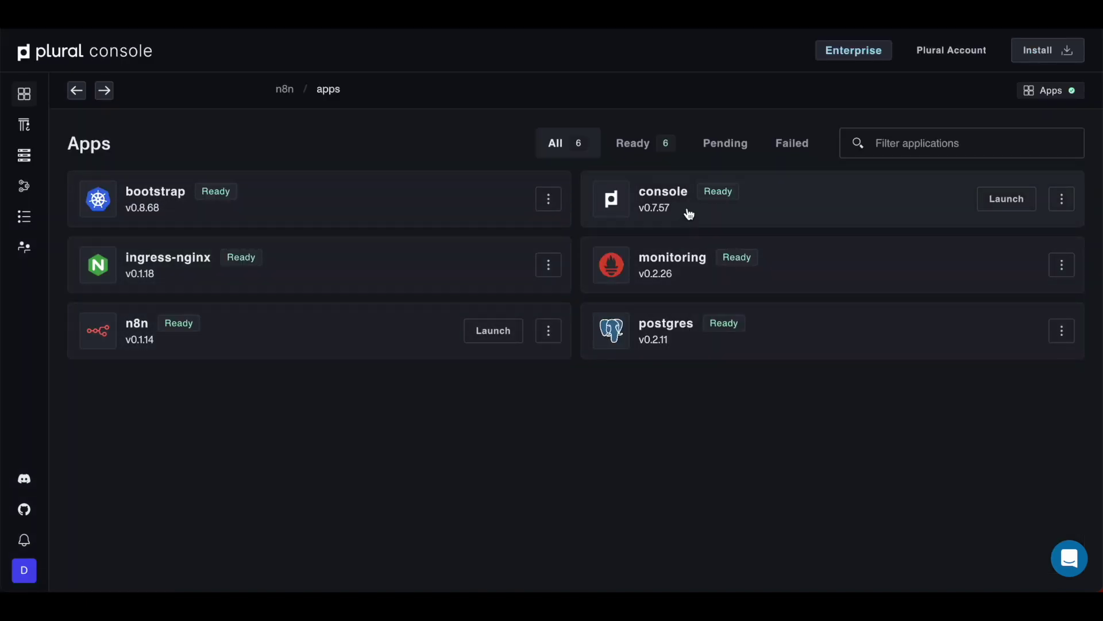
Step: Open the n8n app, glance at its postgres monitoring dashboard, then show its Runbooks list
{"action": "left_click", "coordinate": [370, 339]}
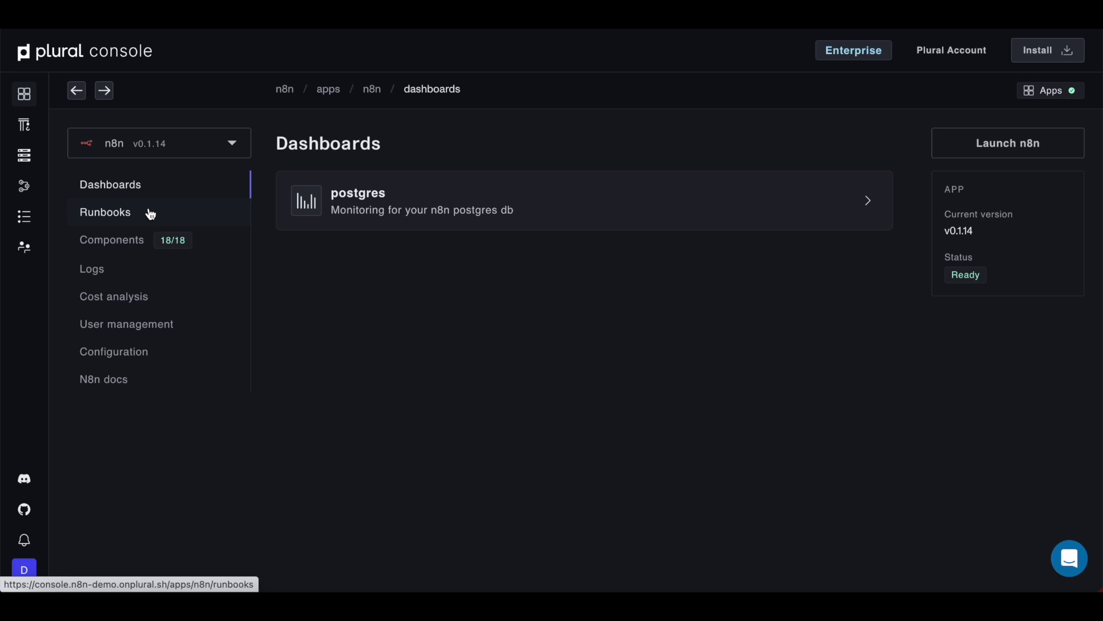
{"action": "left_click", "coordinate": [522, 209]}
{"action": "scroll", "coordinate": [499, 424], "scroll_direction": "left", "scroll_amount": 5}
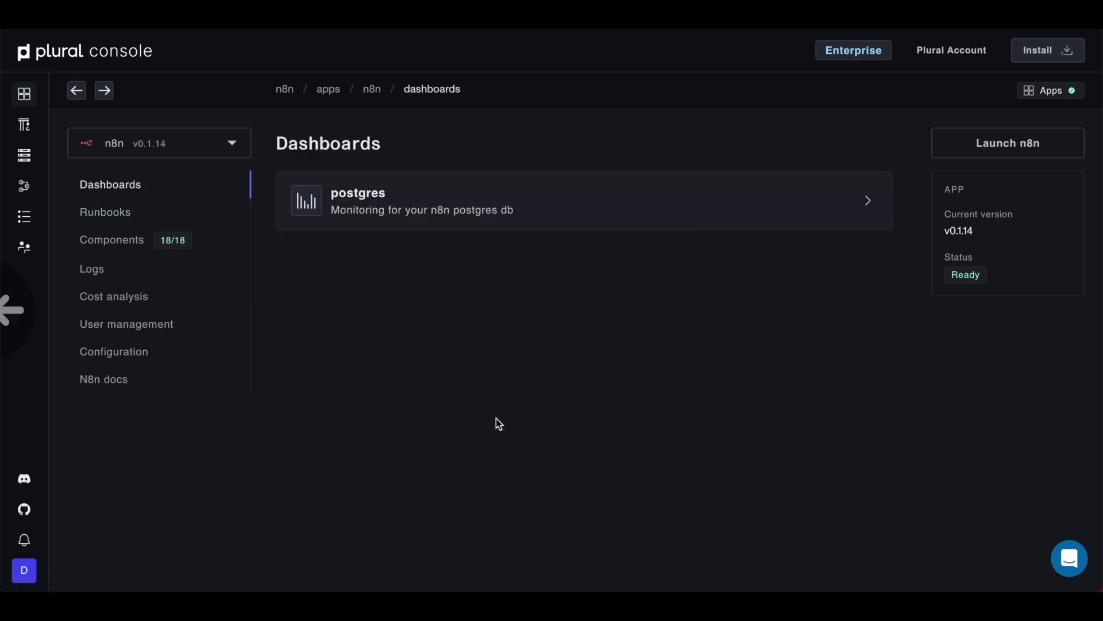
{"action": "left_click", "coordinate": [121, 209]}
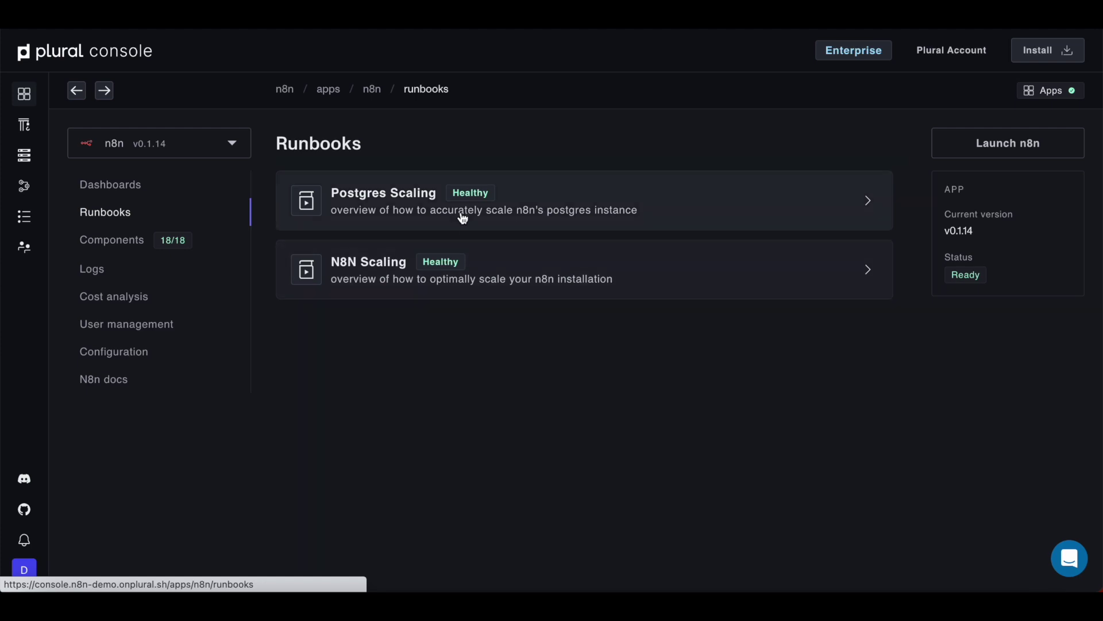
Step: Review the N8N Scaling runbook's usage charts, worker requests (250m CPU, 1Gi memory) and node table, then go back
{"action": "left_click", "coordinate": [412, 264]}
{"action": "scroll", "coordinate": [566, 401], "scroll_direction": "down", "scroll_amount": 3}
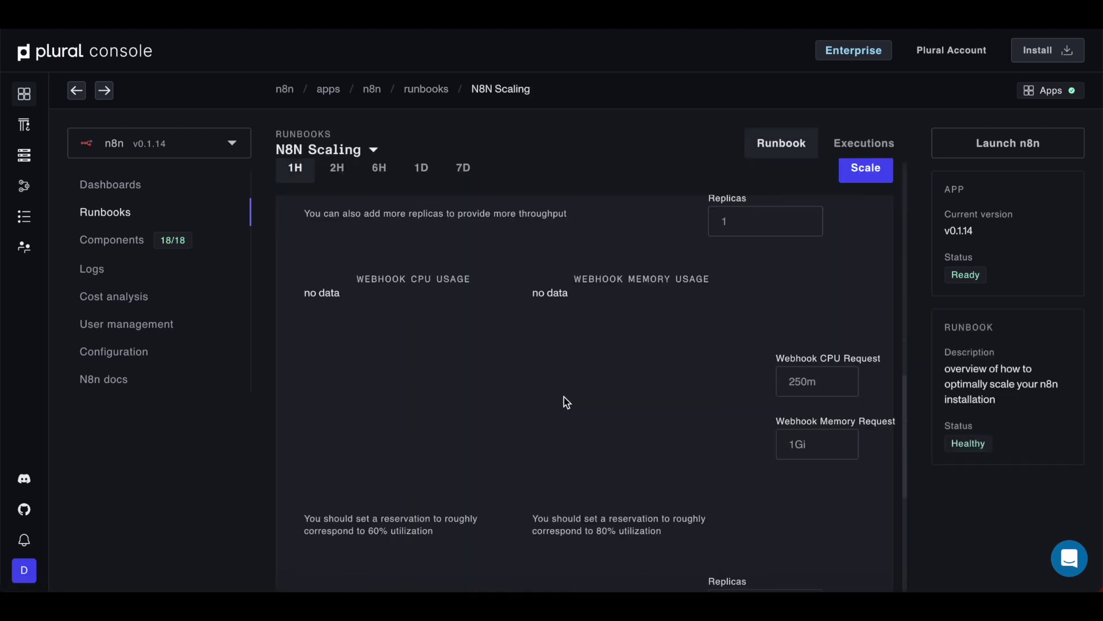
{"action": "scroll", "coordinate": [564, 396], "scroll_direction": "down", "scroll_amount": 4}
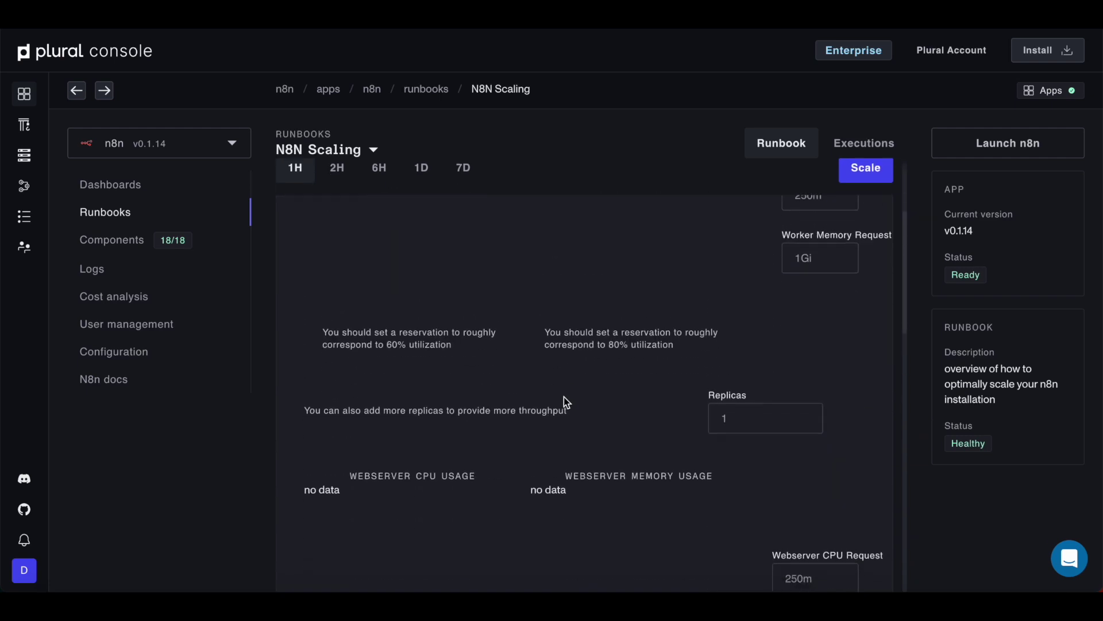
{"action": "scroll", "coordinate": [598, 385], "scroll_direction": "up", "scroll_amount": 7}
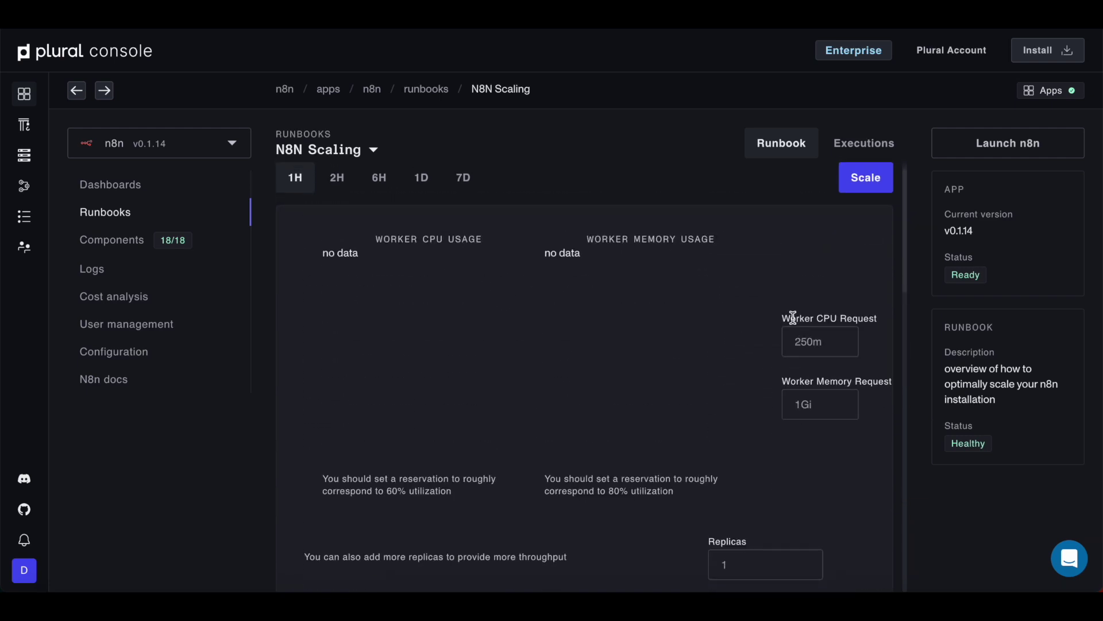
{"action": "scroll", "coordinate": [689, 521], "scroll_direction": "down", "scroll_amount": 9}
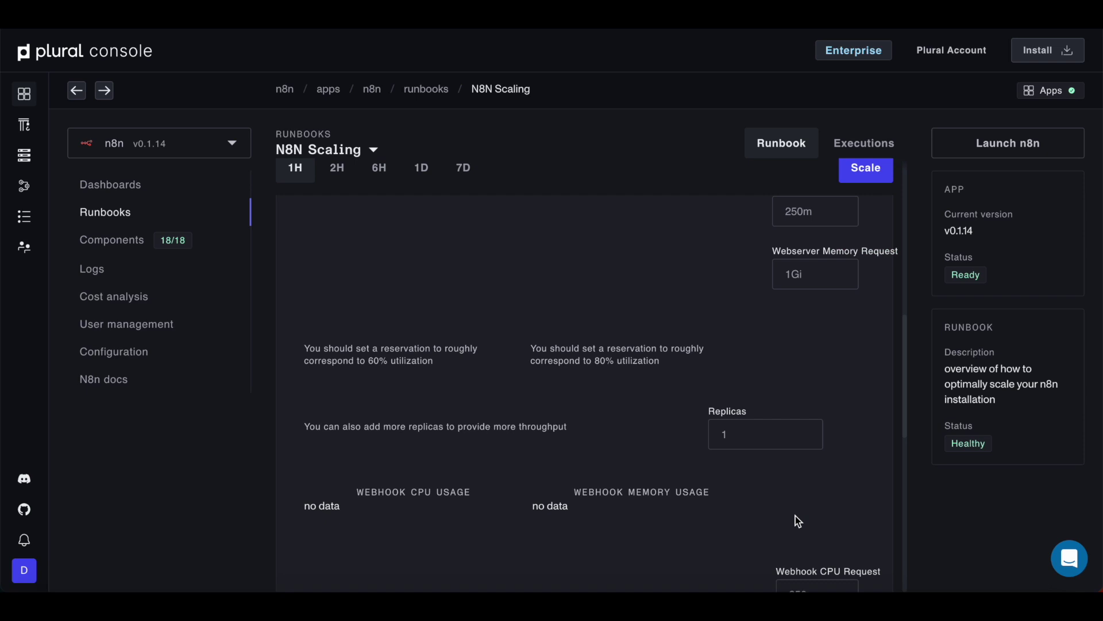
{"action": "scroll", "coordinate": [796, 516], "scroll_direction": "down", "scroll_amount": 2}
{"action": "scroll", "coordinate": [771, 481], "scroll_direction": "down", "scroll_amount": 7}
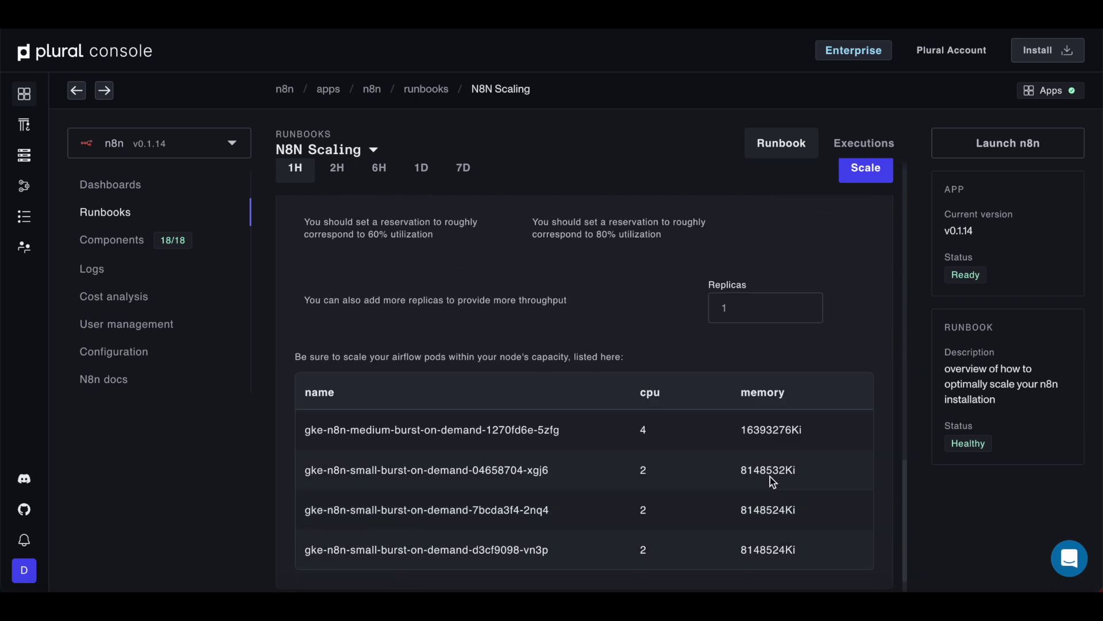
{"action": "scroll", "coordinate": [771, 478], "scroll_direction": "up", "scroll_amount": 5}
{"action": "scroll", "coordinate": [691, 298], "scroll_direction": "up", "scroll_amount": 8}
{"action": "scroll", "coordinate": [770, 446], "scroll_direction": "down", "scroll_amount": 7}
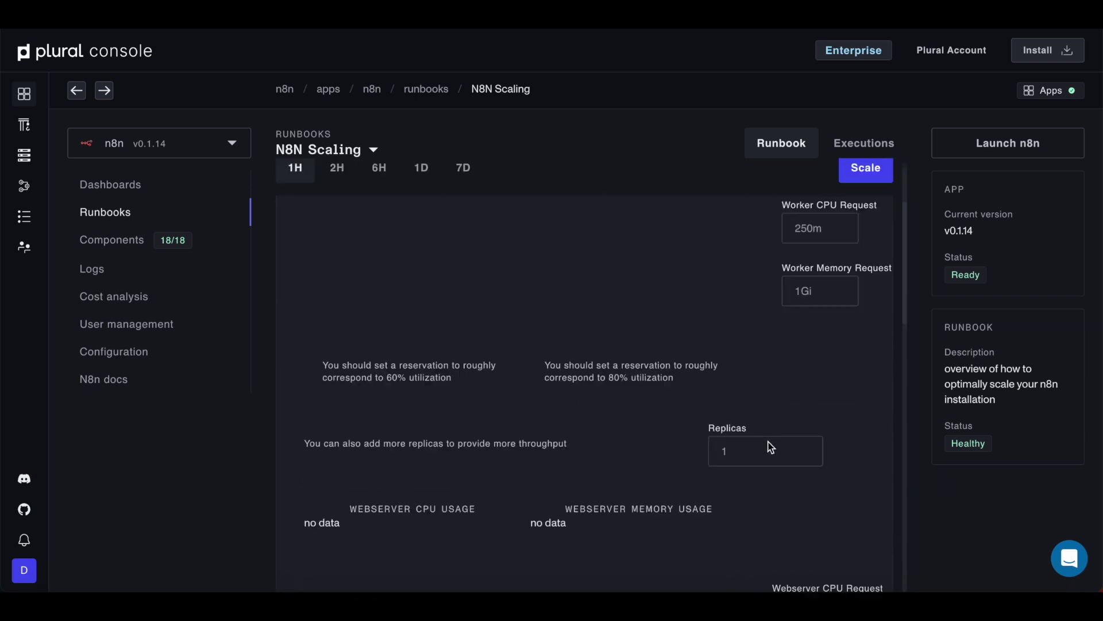
{"action": "scroll", "coordinate": [770, 445], "scroll_direction": "up", "scroll_amount": 1}
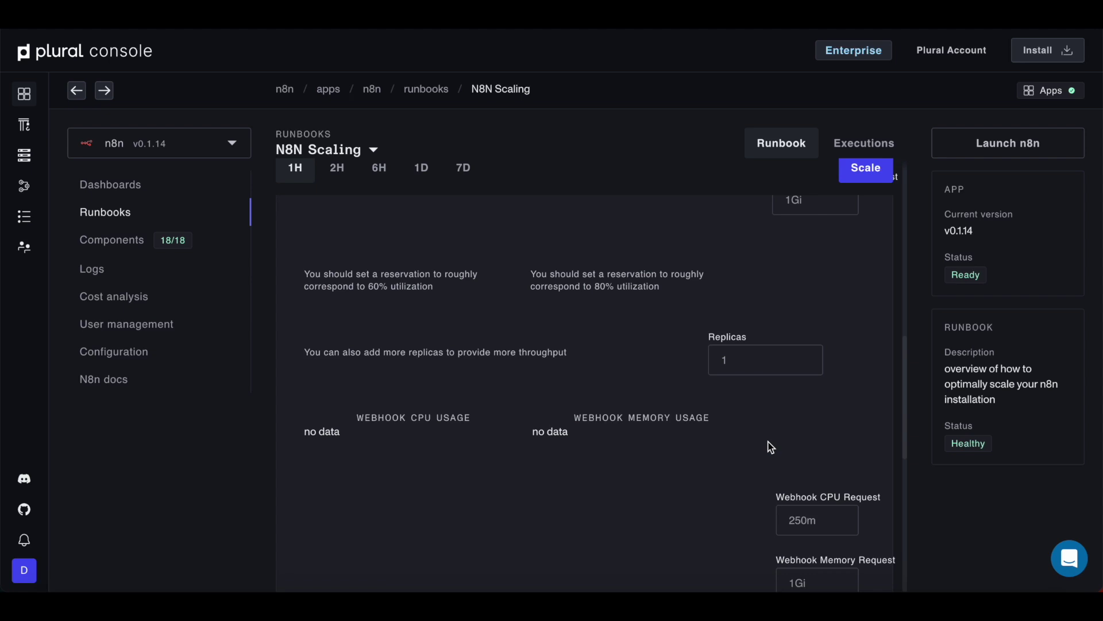
{"action": "scroll", "coordinate": [770, 447], "scroll_direction": "up", "scroll_amount": 6}
{"action": "scroll", "coordinate": [446, 425], "scroll_direction": "up", "scroll_amount": 4}
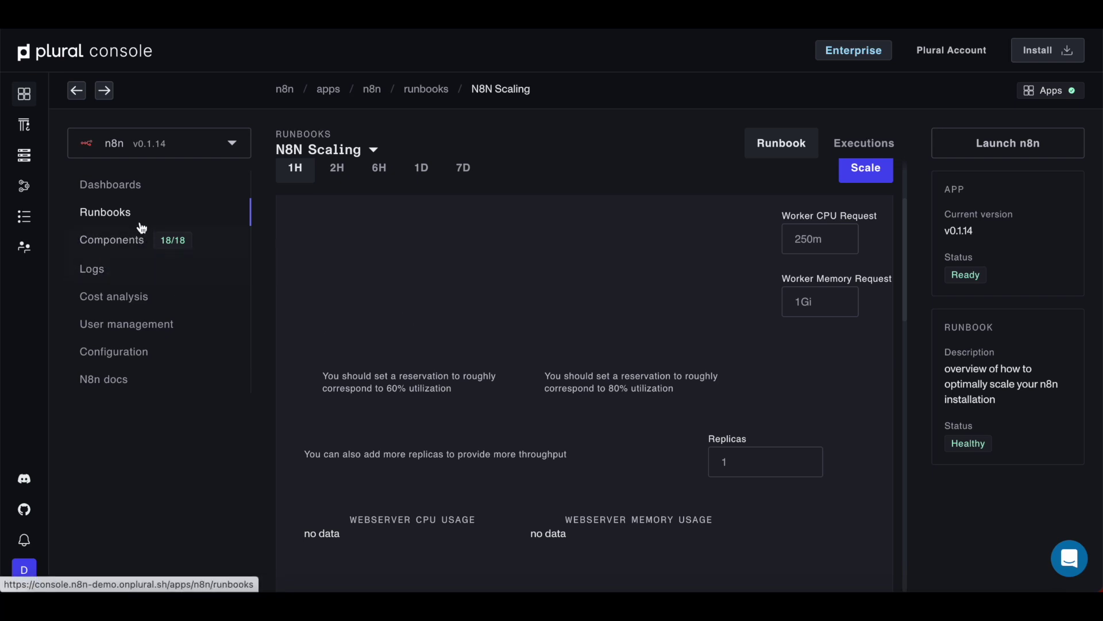
{"action": "scroll", "coordinate": [698, 284], "scroll_direction": "up", "scroll_amount": 2}
{"action": "scroll", "coordinate": [698, 289], "scroll_direction": "up", "scroll_amount": 1}
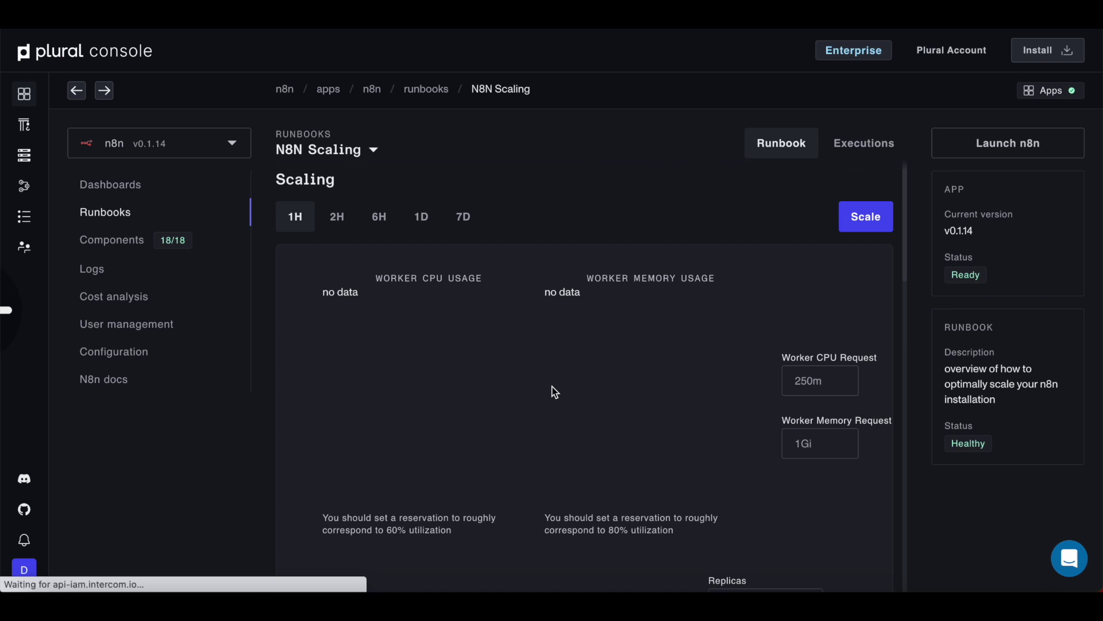
{"action": "key", "text": "alt+Left"}
Step: Drill from the n8n app's components into the n8n deployment and pod to view the pod's logs
{"action": "left_click", "coordinate": [190, 252]}
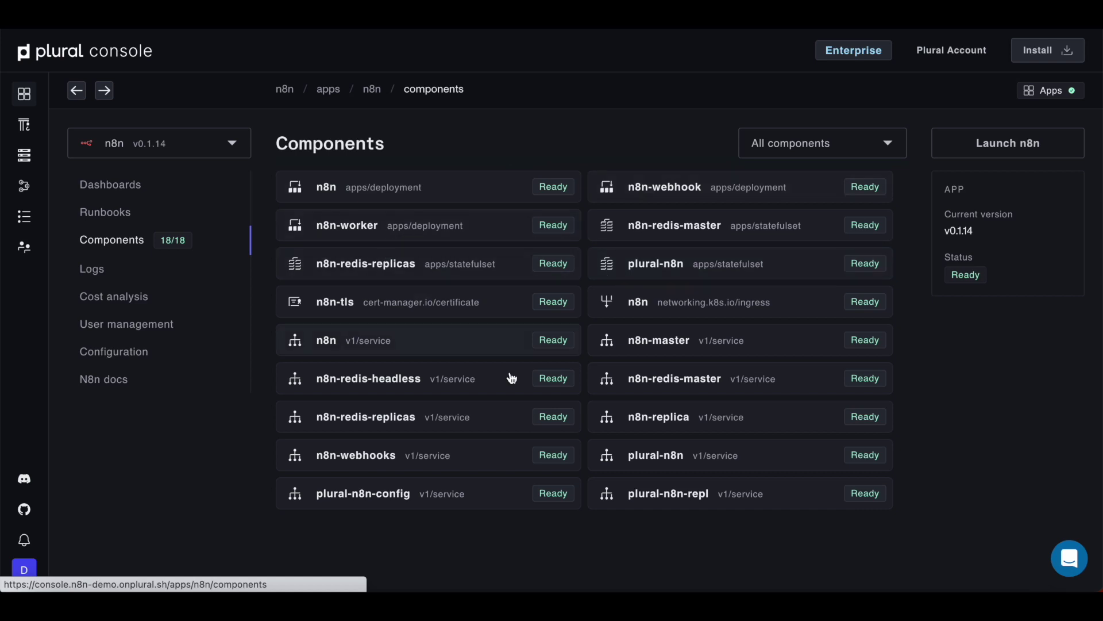
{"action": "left_click", "coordinate": [442, 195]}
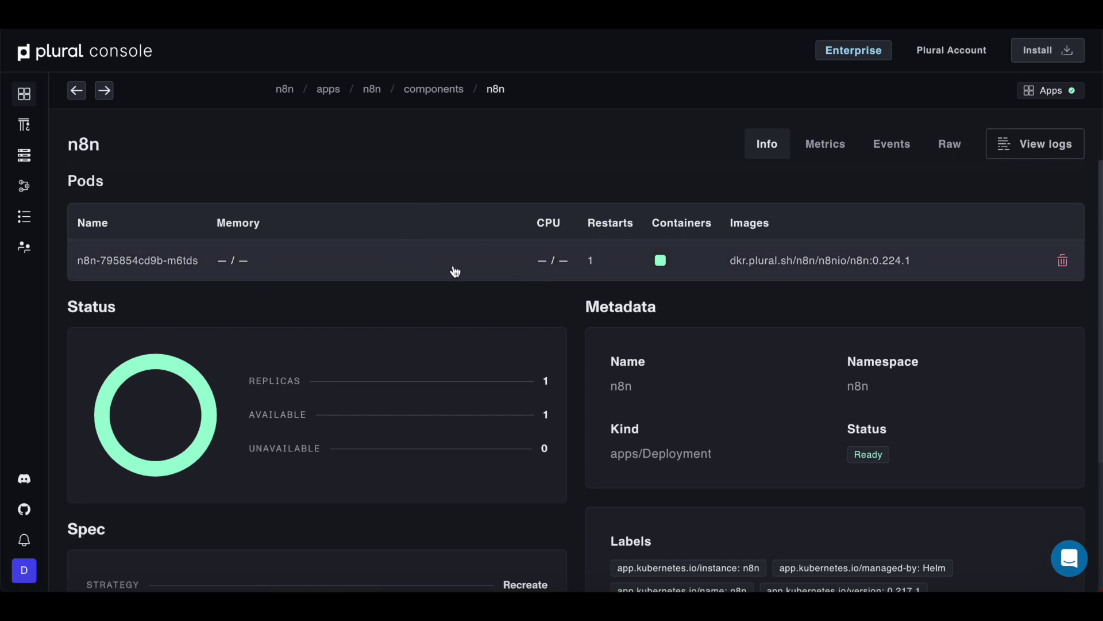
{"action": "left_click", "coordinate": [497, 273]}
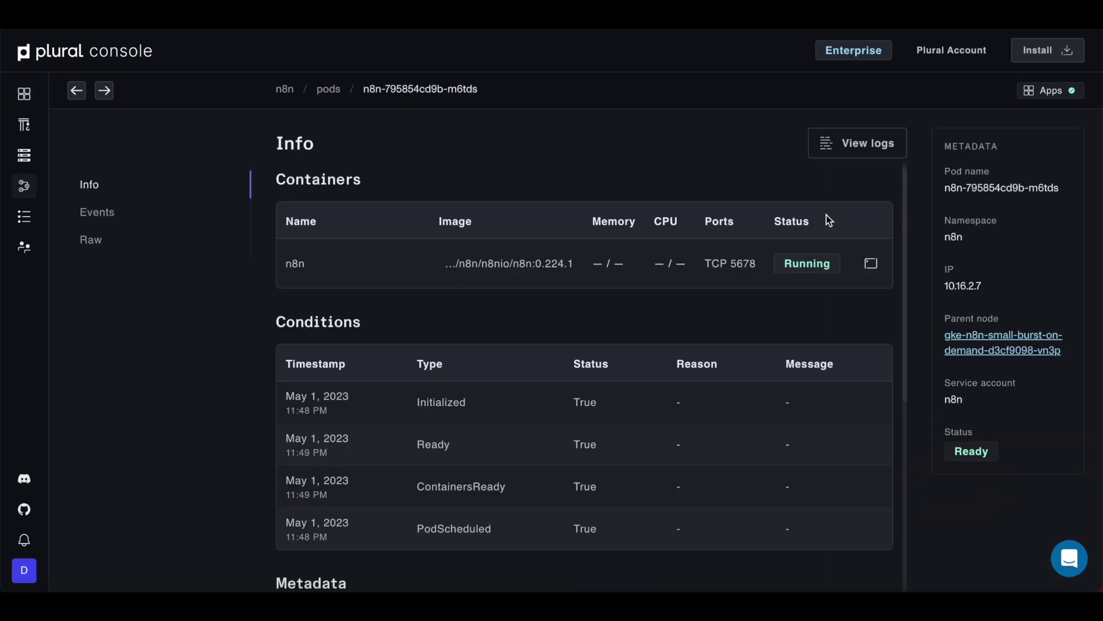
{"action": "left_click", "coordinate": [859, 145]}
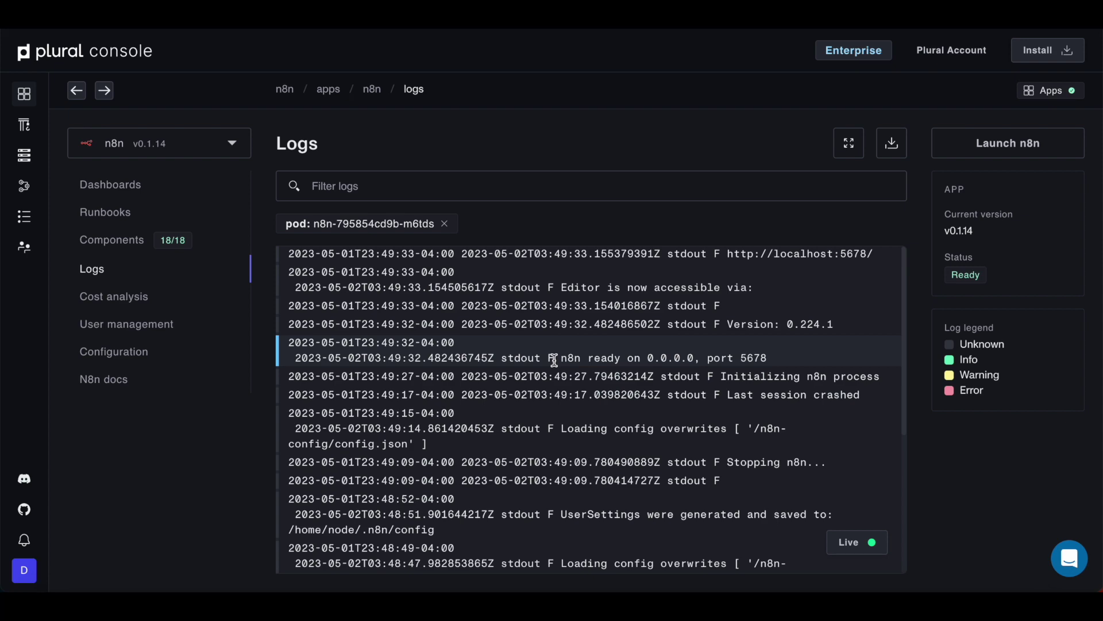
{"action": "scroll", "coordinate": [554, 361], "scroll_direction": "left", "scroll_amount": 5}
{"action": "scroll", "coordinate": [555, 361], "scroll_direction": "left", "scroll_amount": 5}
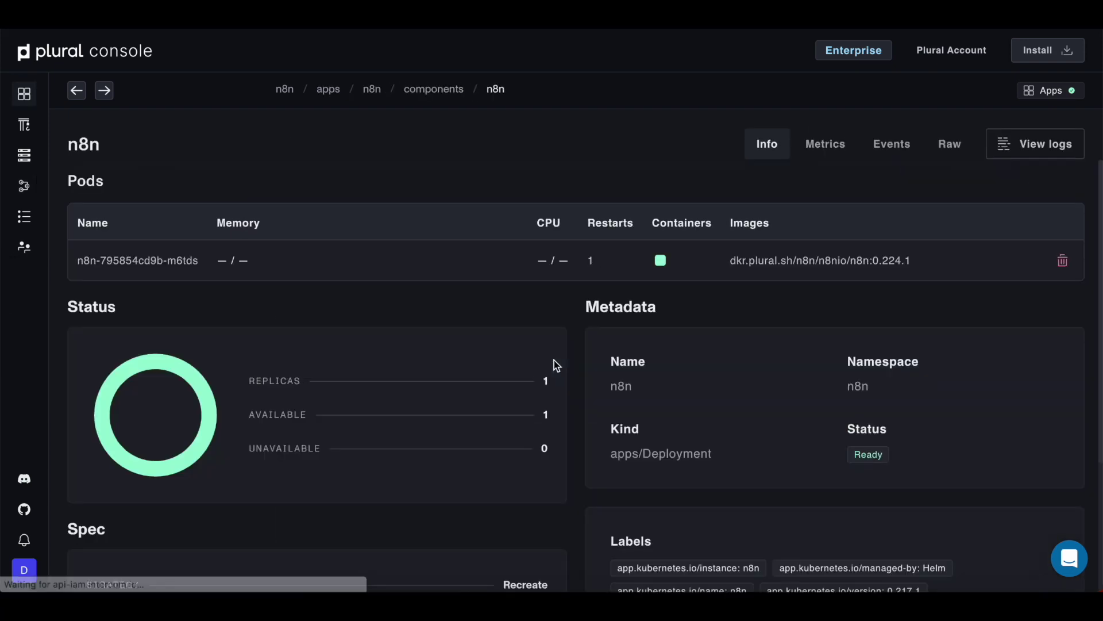
{"action": "scroll", "coordinate": [554, 361], "scroll_direction": "left", "scroll_amount": 5}
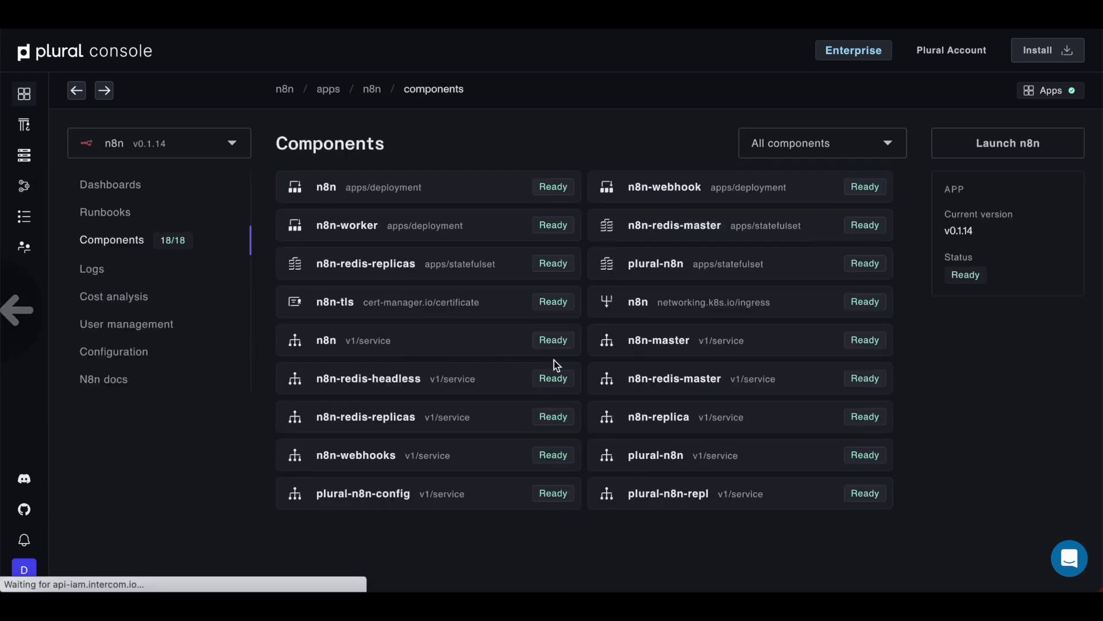
Step: Browse the n8n app's logs, jumping back to the newest entries
{"action": "left_click", "coordinate": [123, 268]}
{"action": "scroll", "coordinate": [448, 351], "scroll_direction": "down", "scroll_amount": 15}
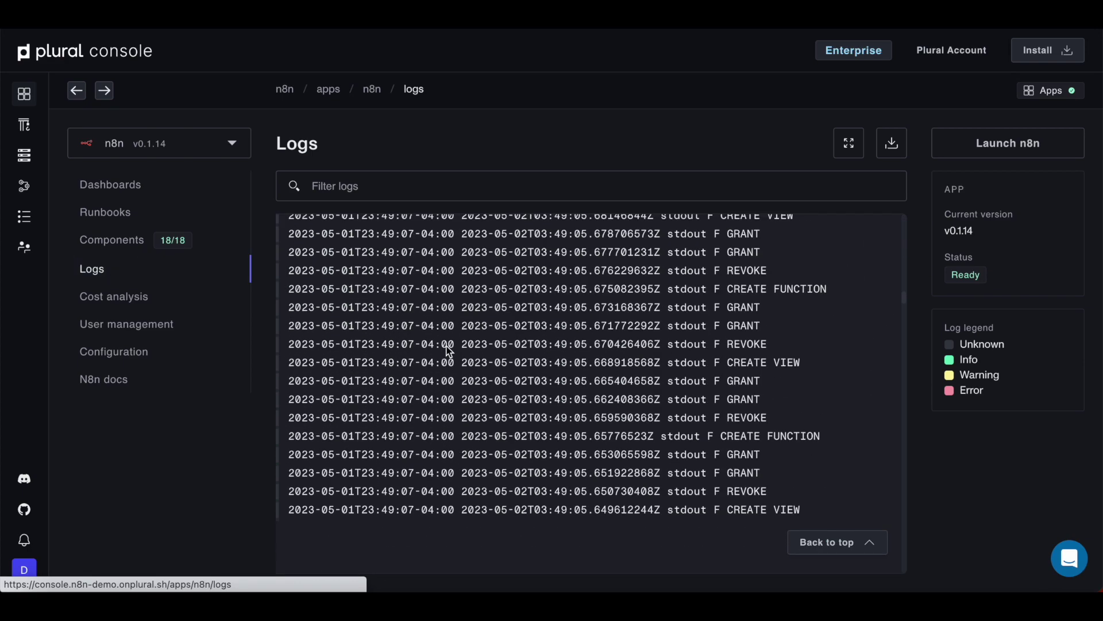
{"action": "scroll", "coordinate": [449, 348], "scroll_direction": "down", "scroll_amount": 10}
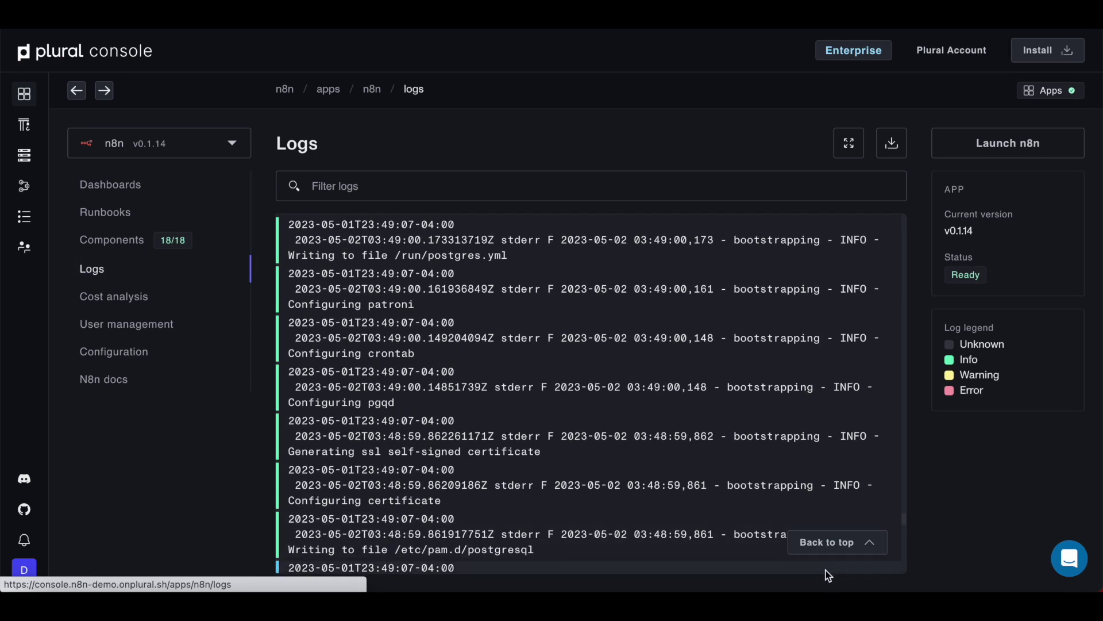
{"action": "left_click", "coordinate": [831, 541]}
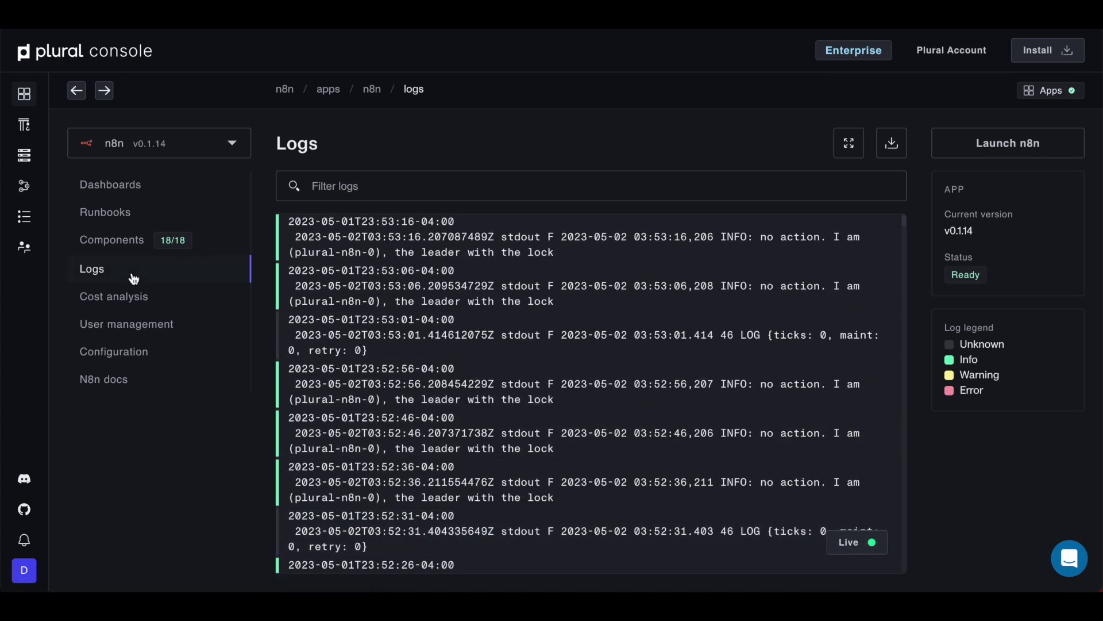
{"action": "scroll", "coordinate": [550, 403], "scroll_direction": "down", "scroll_amount": 10}
{"action": "scroll", "coordinate": [551, 402], "scroll_direction": "up", "scroll_amount": 10}
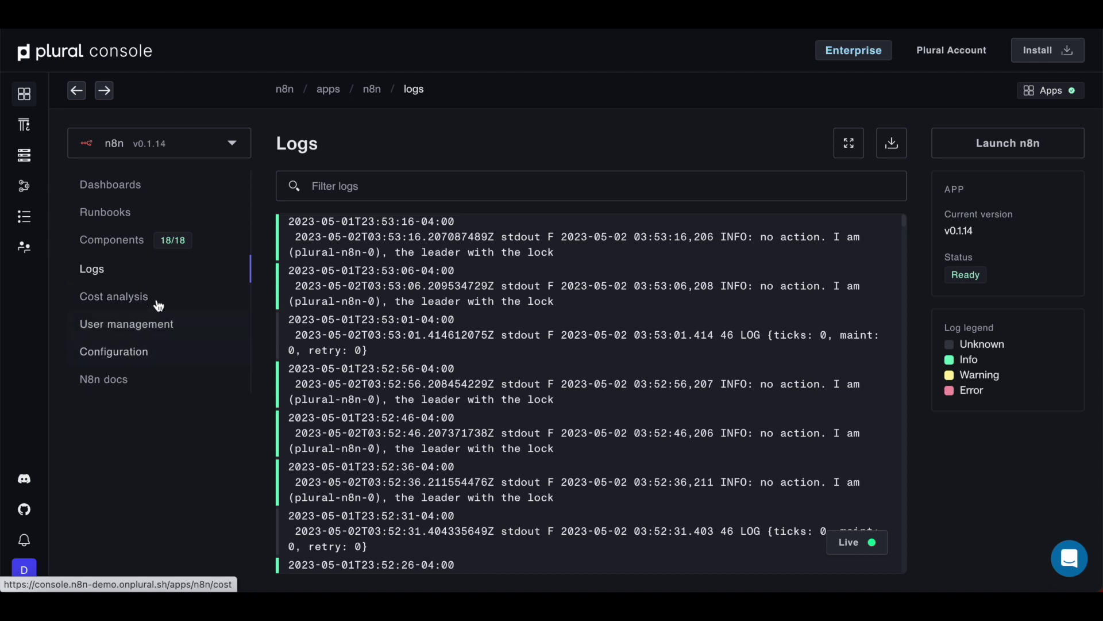
Step: Tour the app's Components, Runbooks, Configuration and Dashboards pages, then launch the deployed n8n instance
{"action": "left_click", "coordinate": [156, 239]}
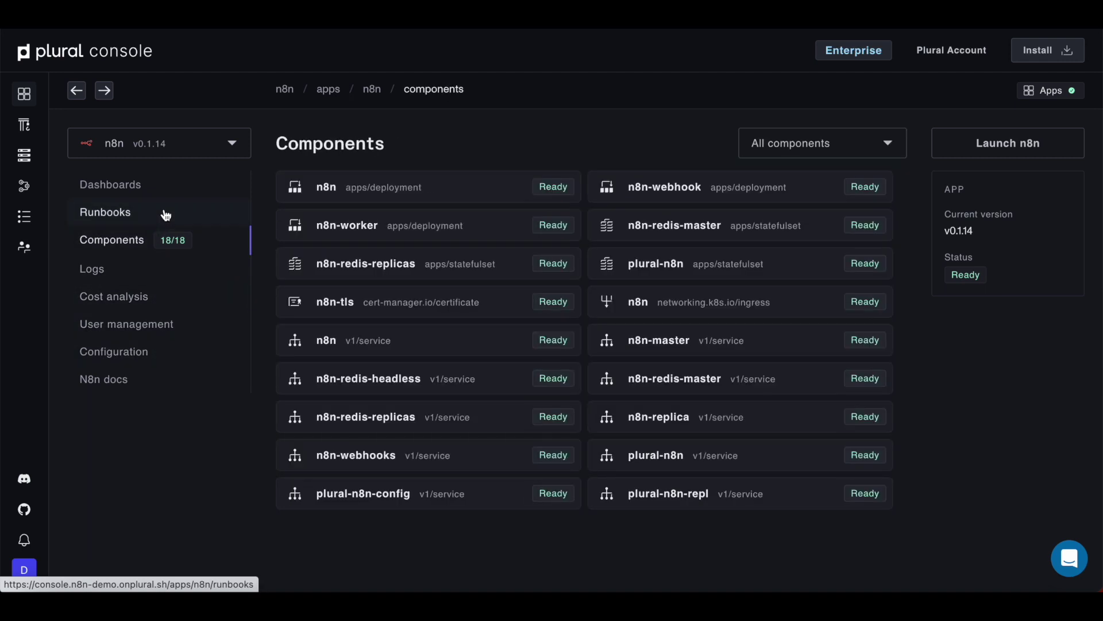
{"action": "left_click", "coordinate": [164, 216]}
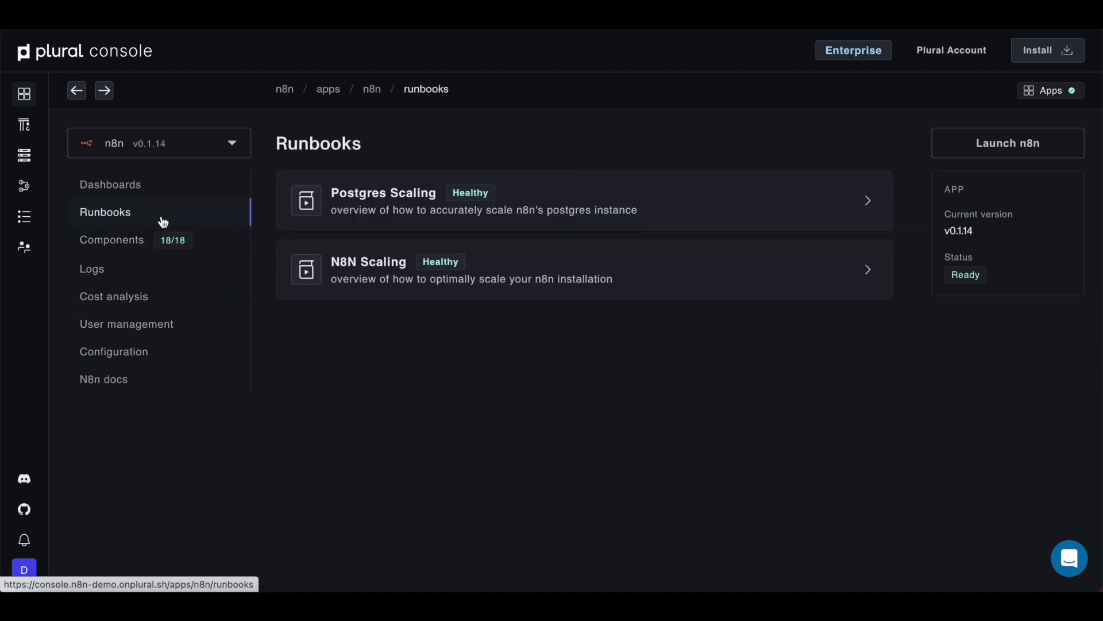
{"action": "left_click", "coordinate": [147, 351]}
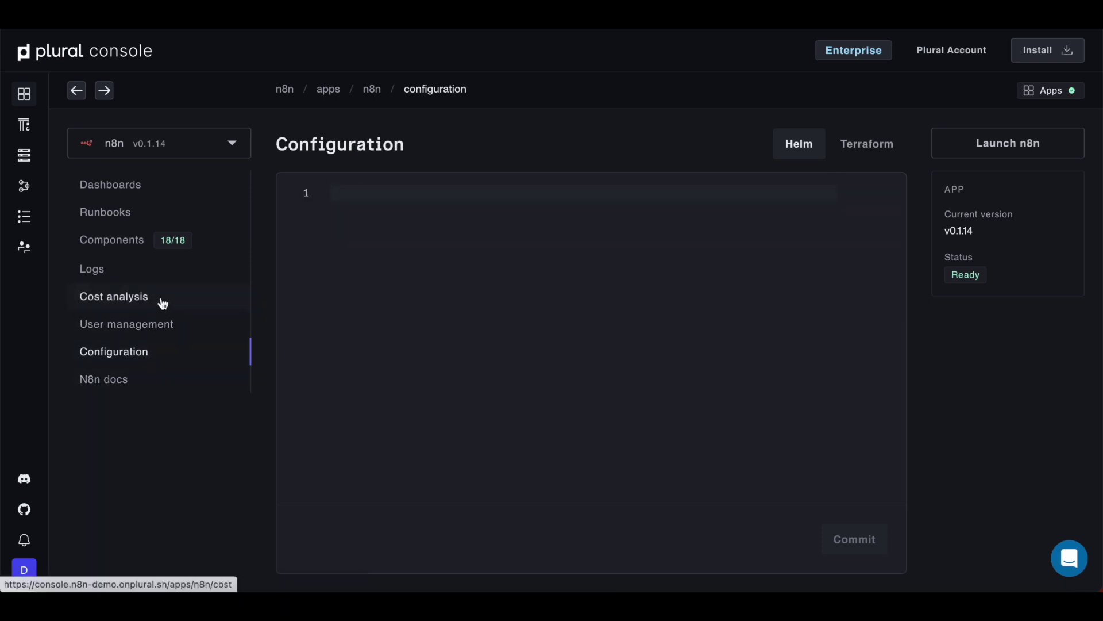
{"action": "left_click", "coordinate": [167, 258]}
{"action": "left_click", "coordinate": [178, 223]}
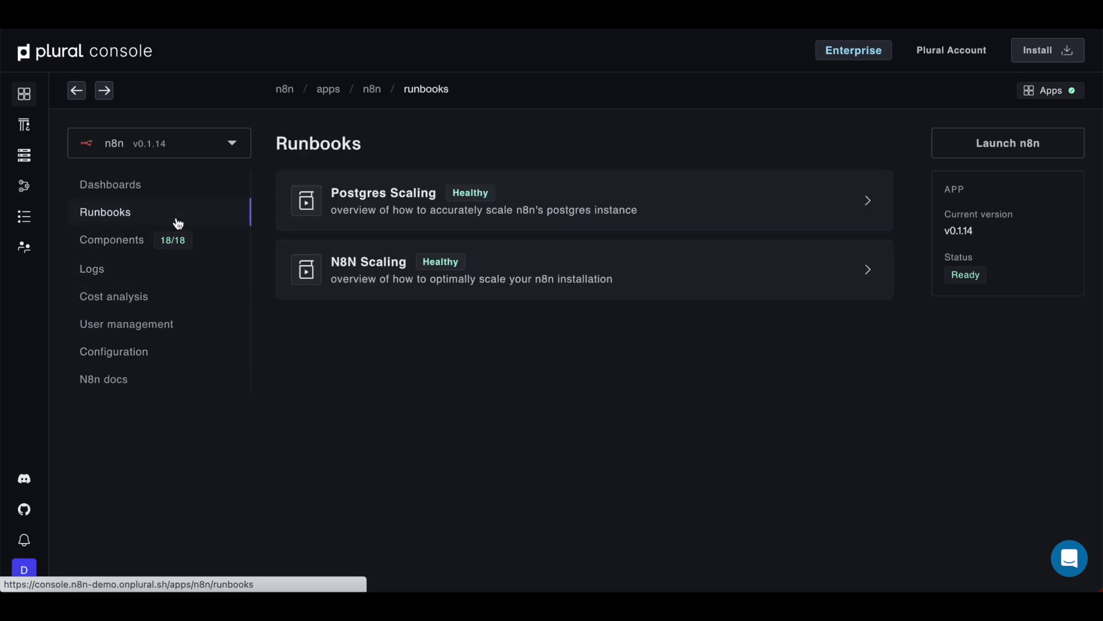
{"action": "left_click", "coordinate": [155, 188]}
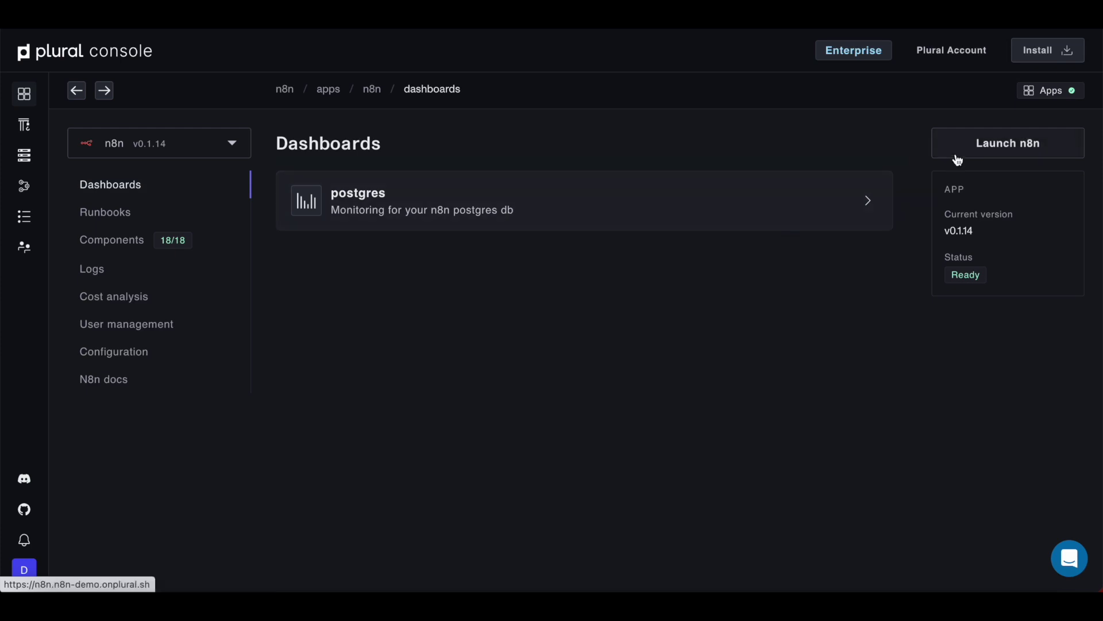
{"action": "left_click", "coordinate": [983, 142]}
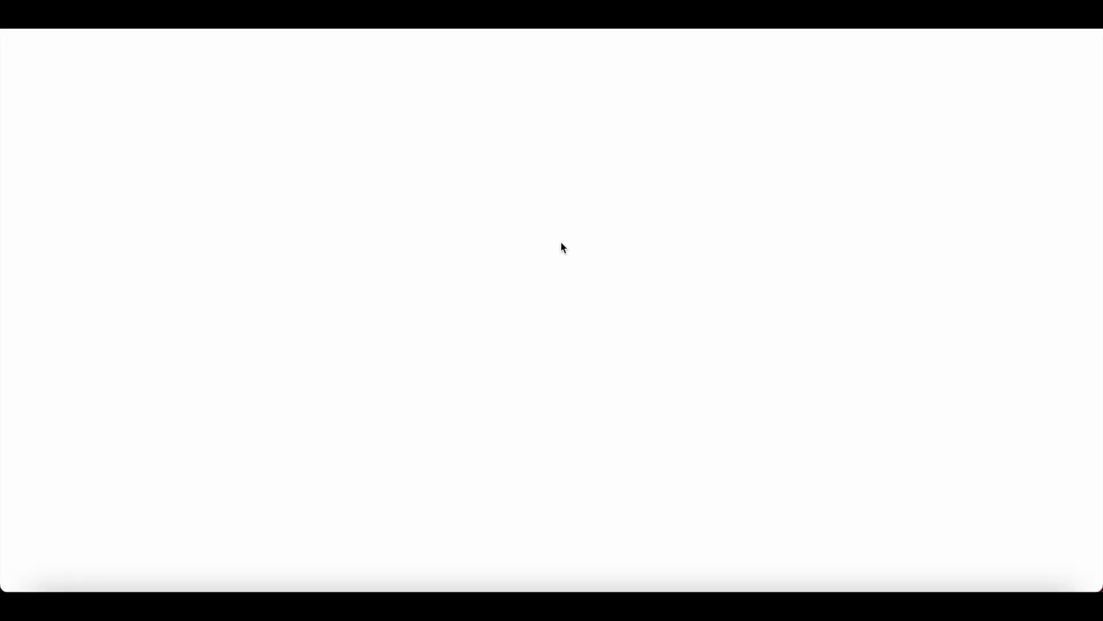
Step: Create the n8n owner account with the owner's email, first and last name, and the password-manager password
{"action": "left_click", "coordinate": [564, 198]}
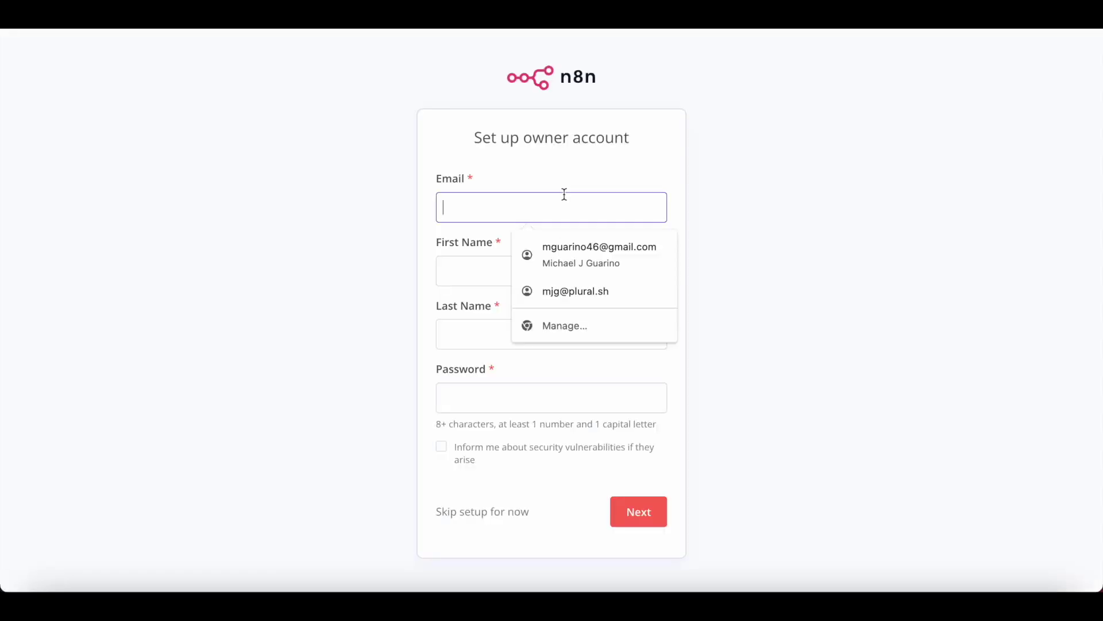
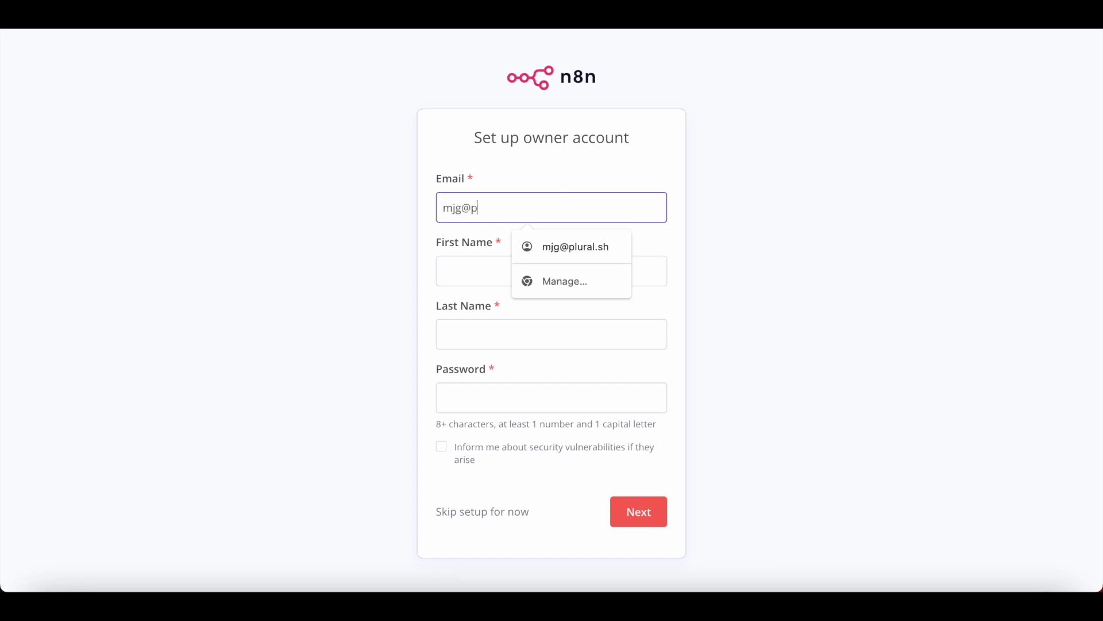
{"action": "key", "text": "Tab"}
{"action": "key", "text": "Tab"}
{"action": "key", "text": "Tab"}
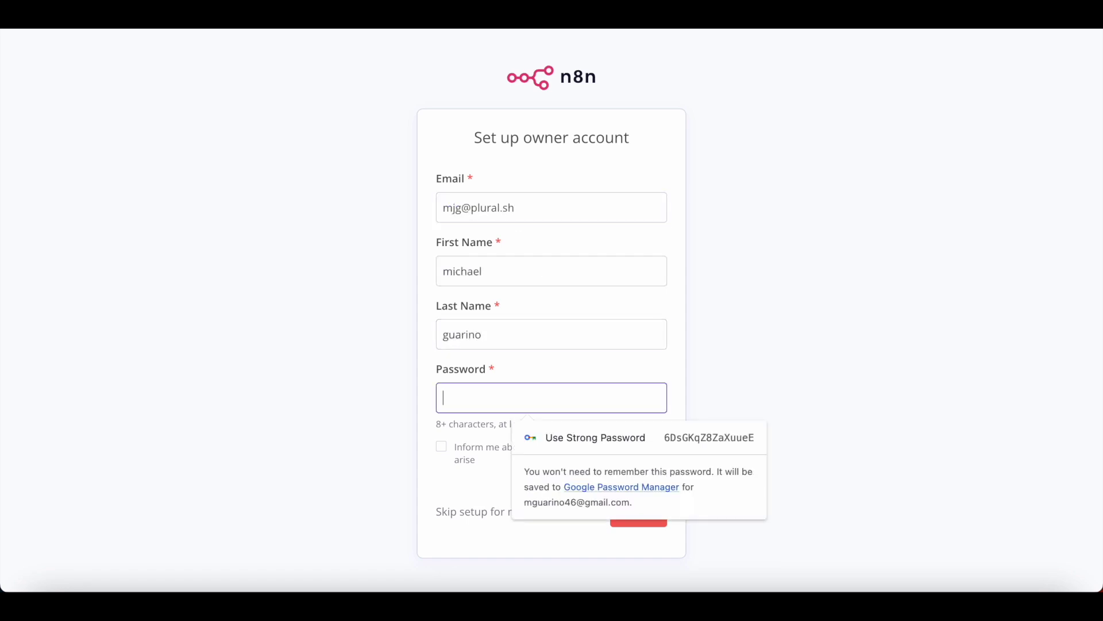
{"action": "key", "text": "super+backslash"}
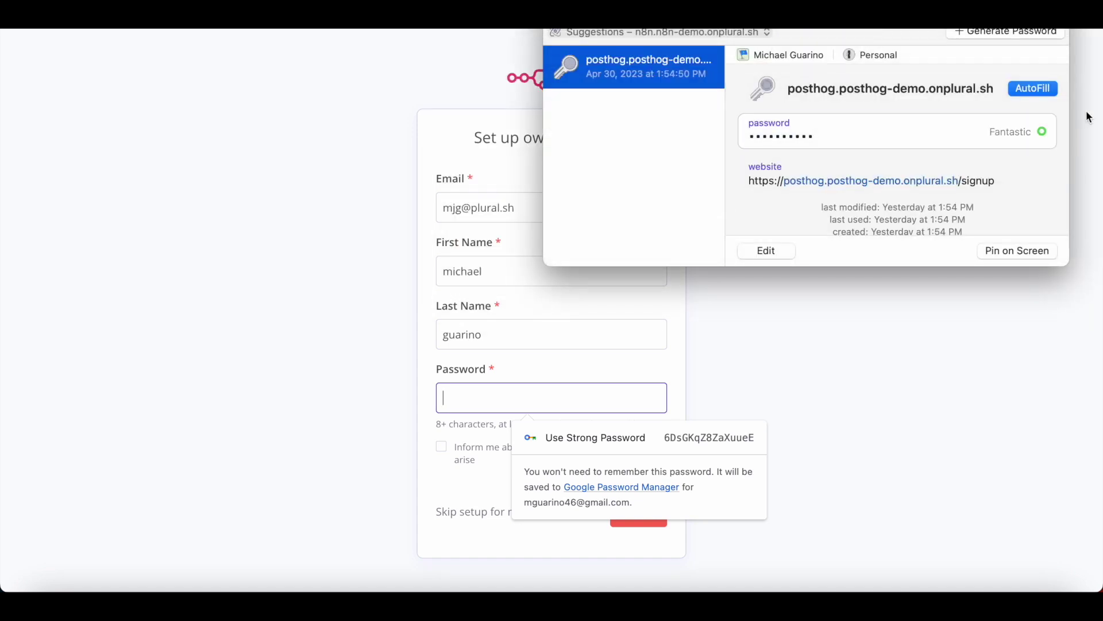
{"action": "left_click", "coordinate": [1044, 86]}
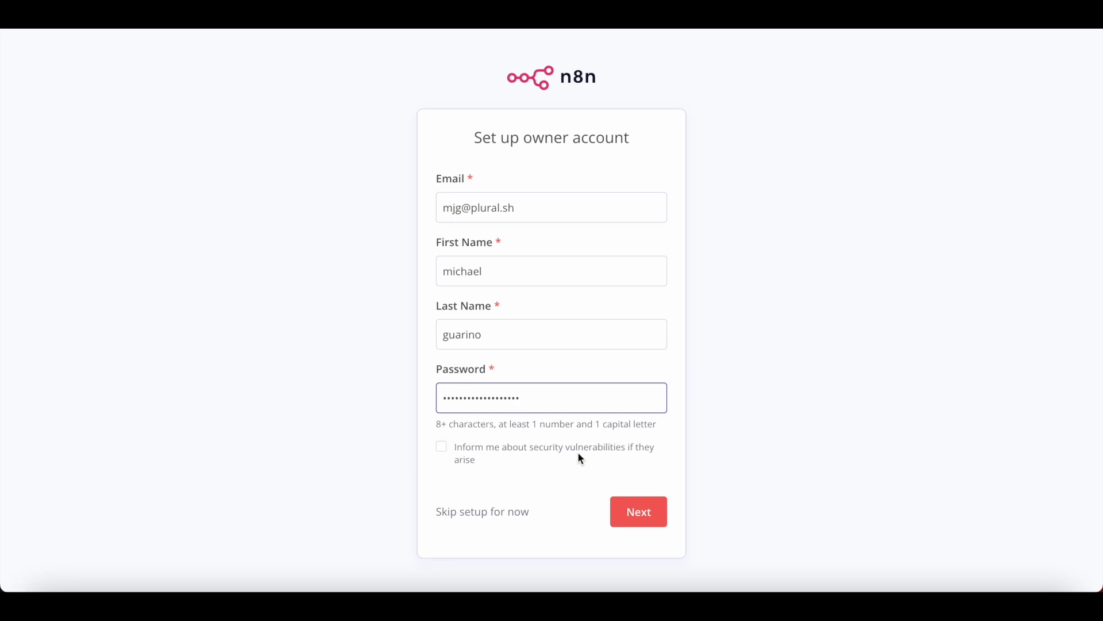
{"action": "left_click", "coordinate": [645, 496]}
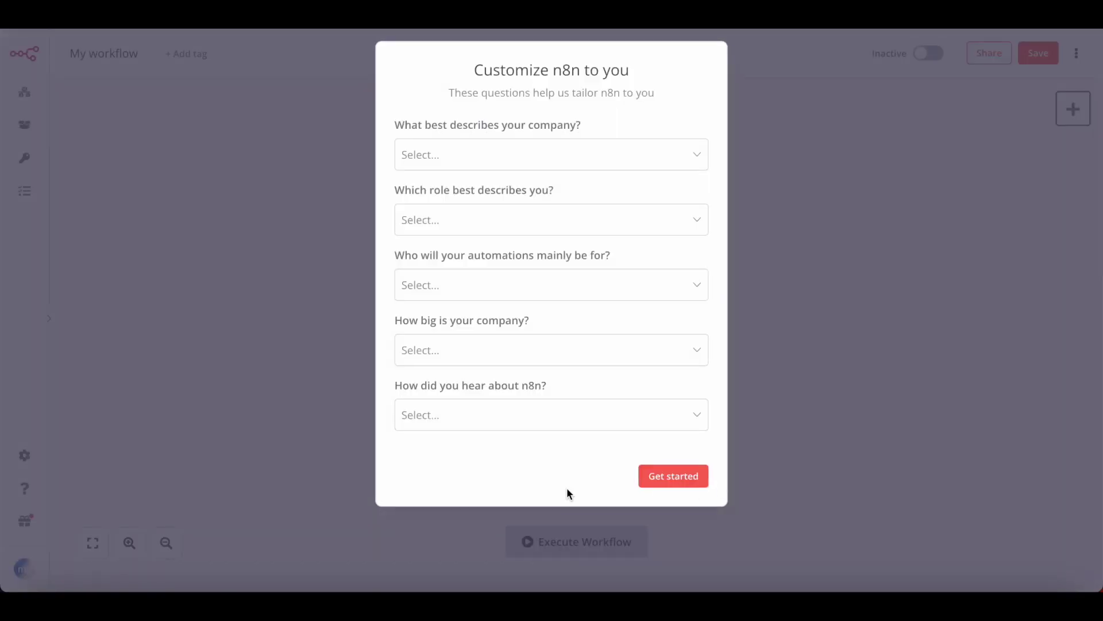
Step: Answer the survey with company type "I'm not using n8n for work" and referral source Google
{"action": "left_click", "coordinate": [509, 150]}
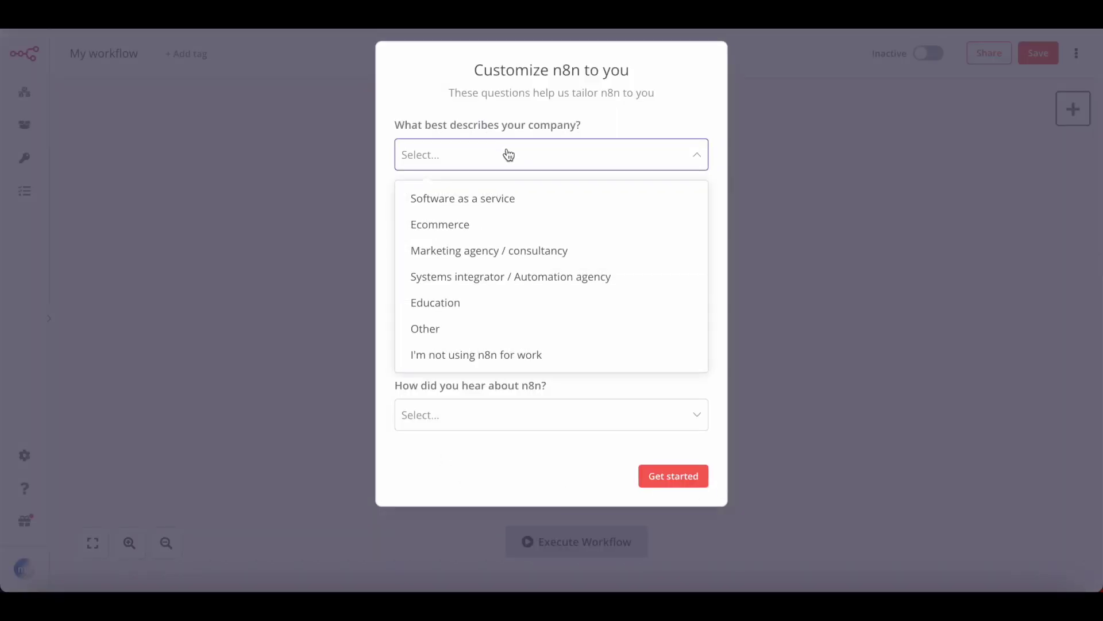
{"action": "left_click", "coordinate": [494, 330]}
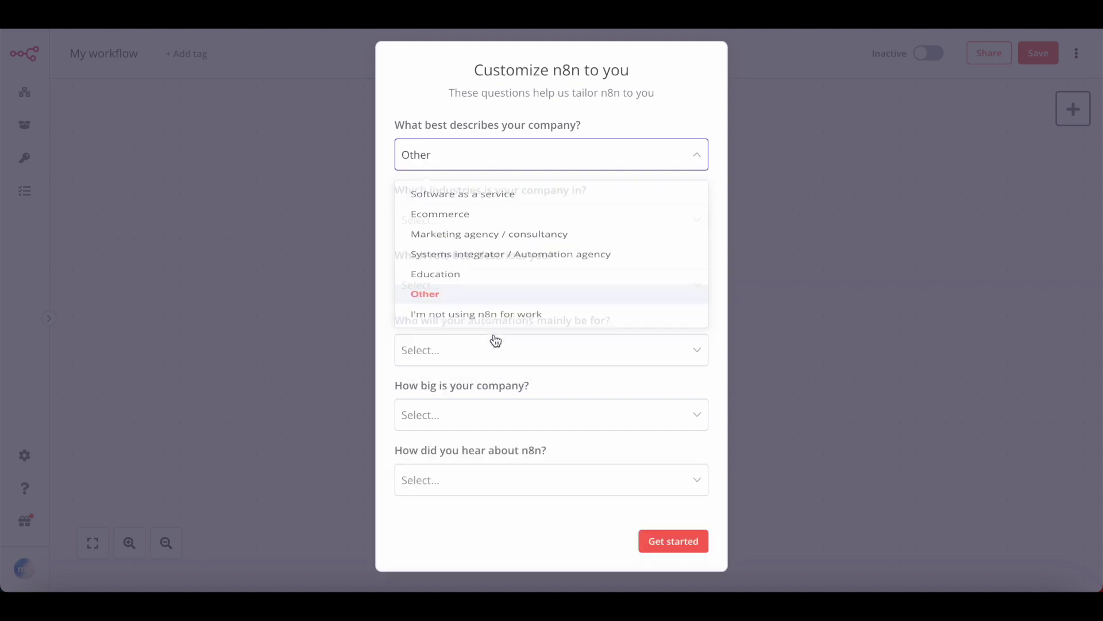
{"action": "left_click", "coordinate": [537, 161]}
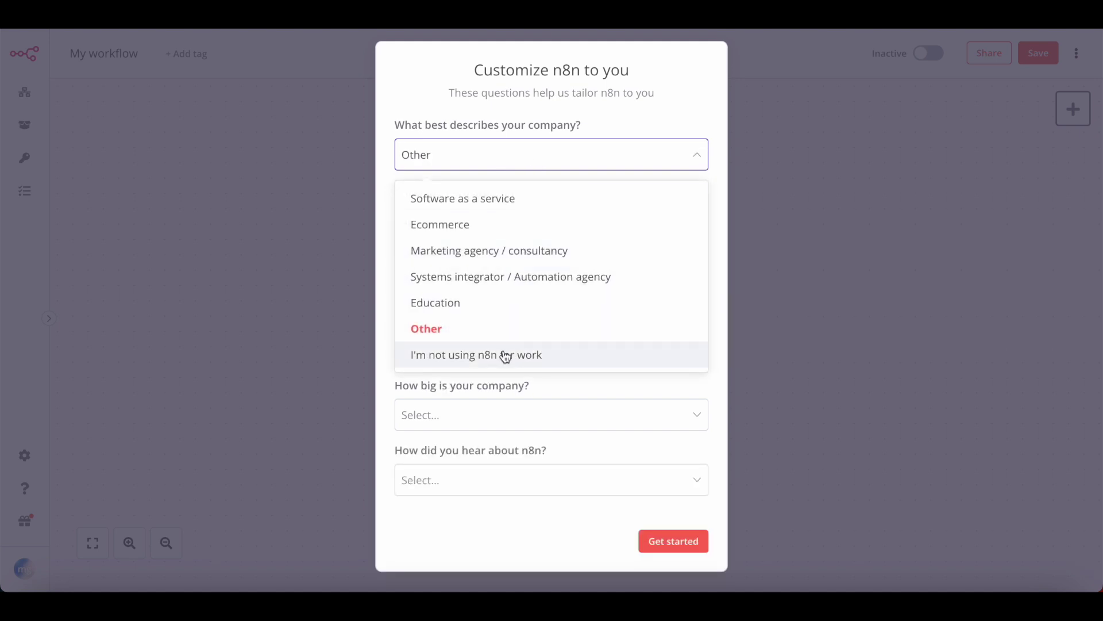
{"action": "left_click", "coordinate": [505, 354]}
{"action": "left_click", "coordinate": [563, 222]}
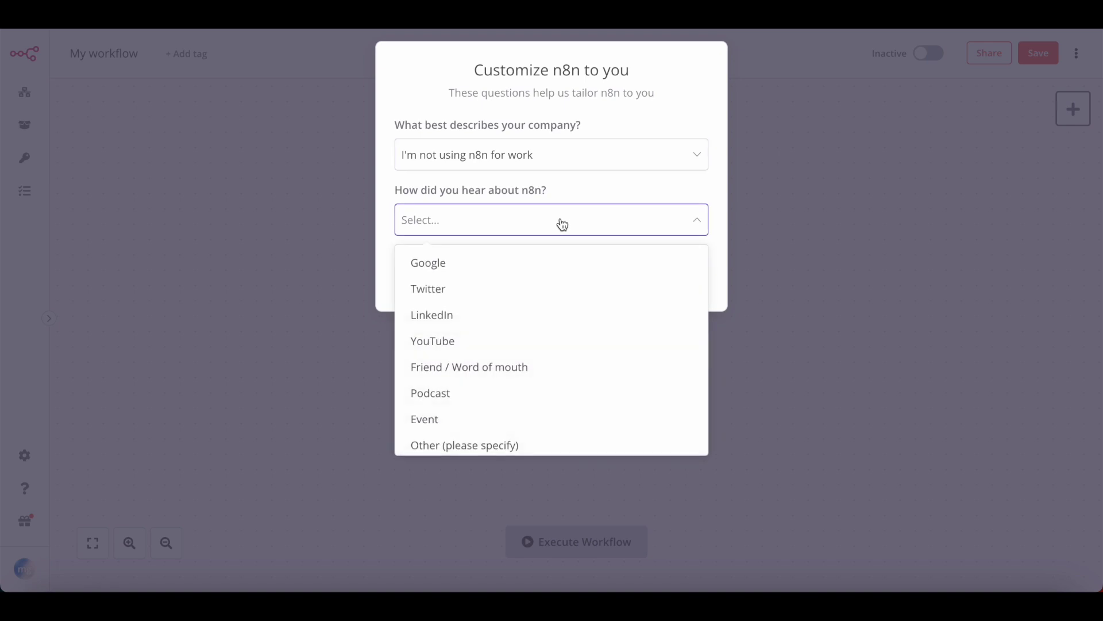
{"action": "left_click", "coordinate": [554, 260]}
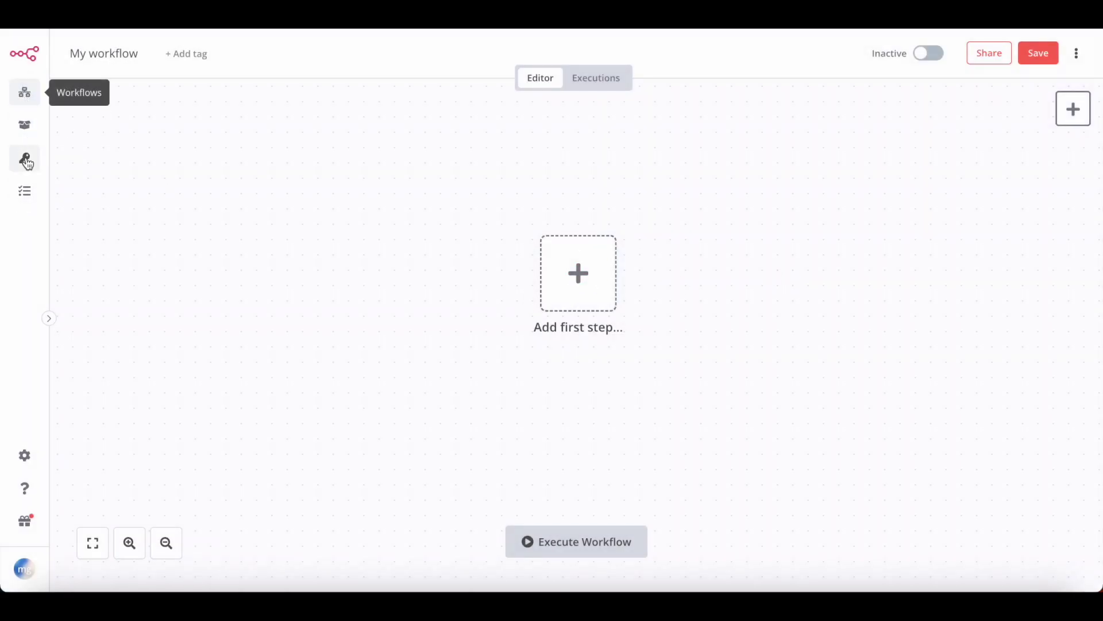
Step: Peek at the trigger choices for a first workflow step, close them, and return to the Plural console
{"action": "left_click", "coordinate": [589, 271]}
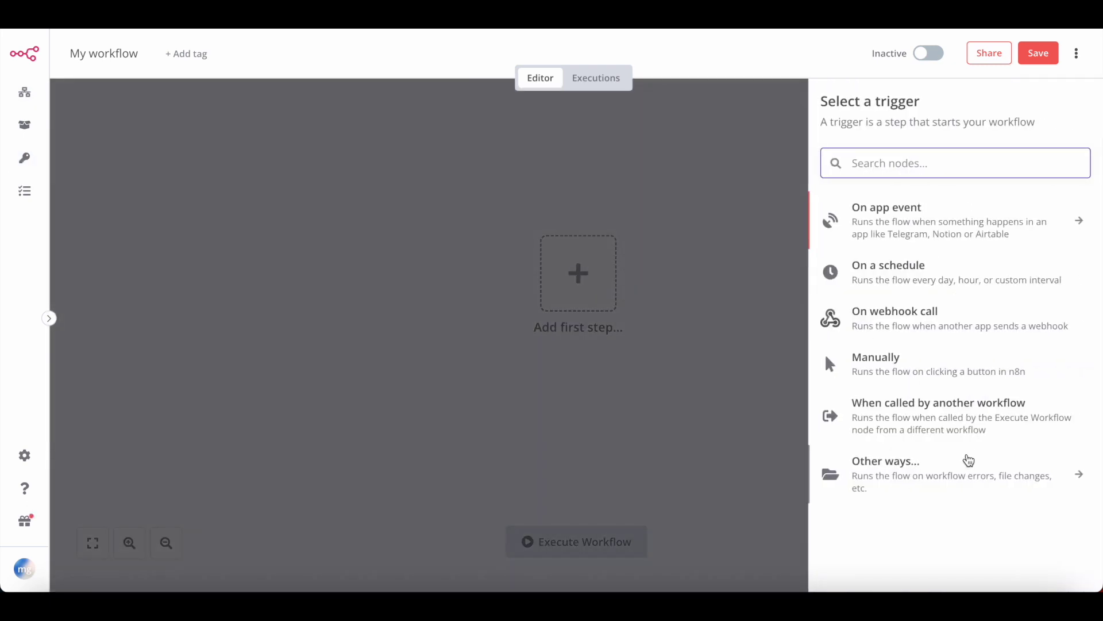
{"action": "left_click", "coordinate": [589, 205]}
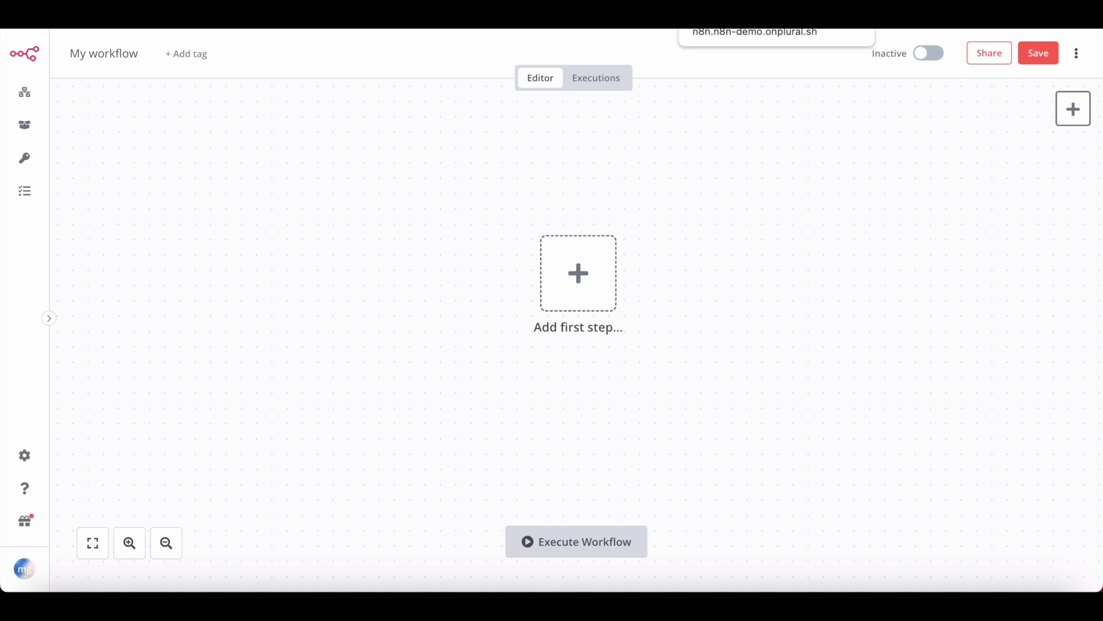
{"action": "left_click", "coordinate": [639, 31]}
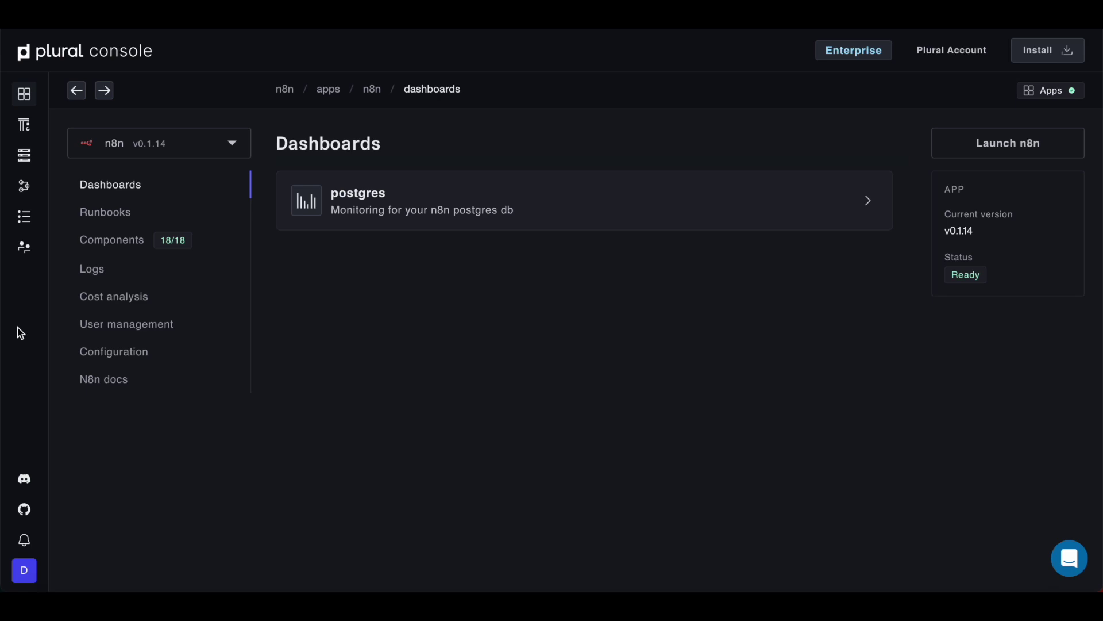
Step: Check the account's Email settings (smtp.sendgrid.net, port 587), dismiss the cookie notice, then show Builds
{"action": "left_click", "coordinate": [29, 260]}
{"action": "left_click", "coordinate": [119, 296]}
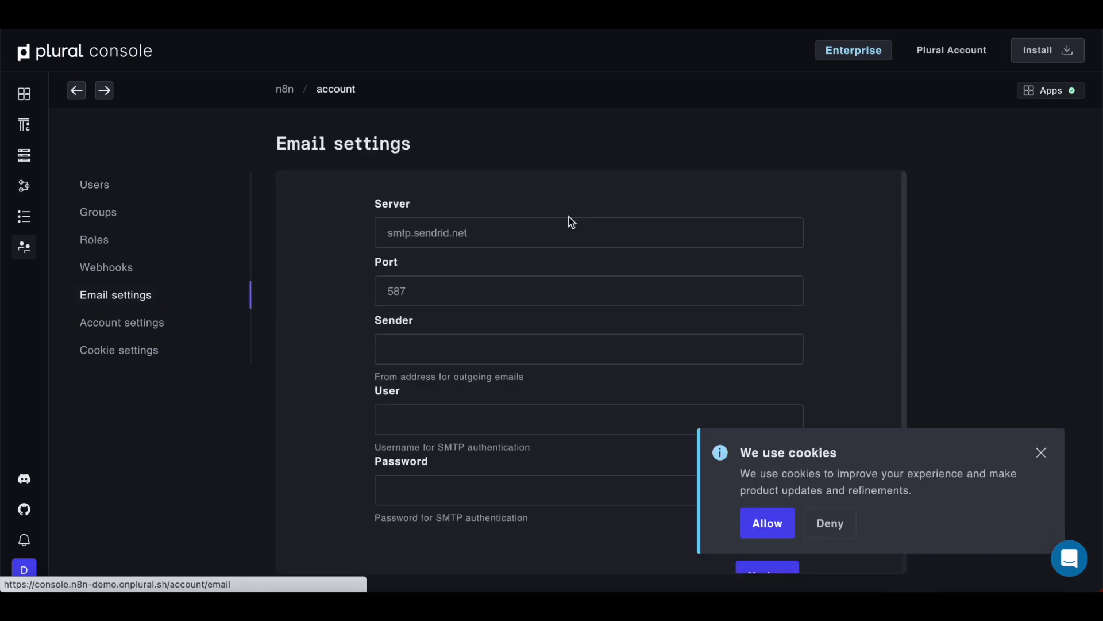
{"action": "left_click", "coordinate": [1040, 453]}
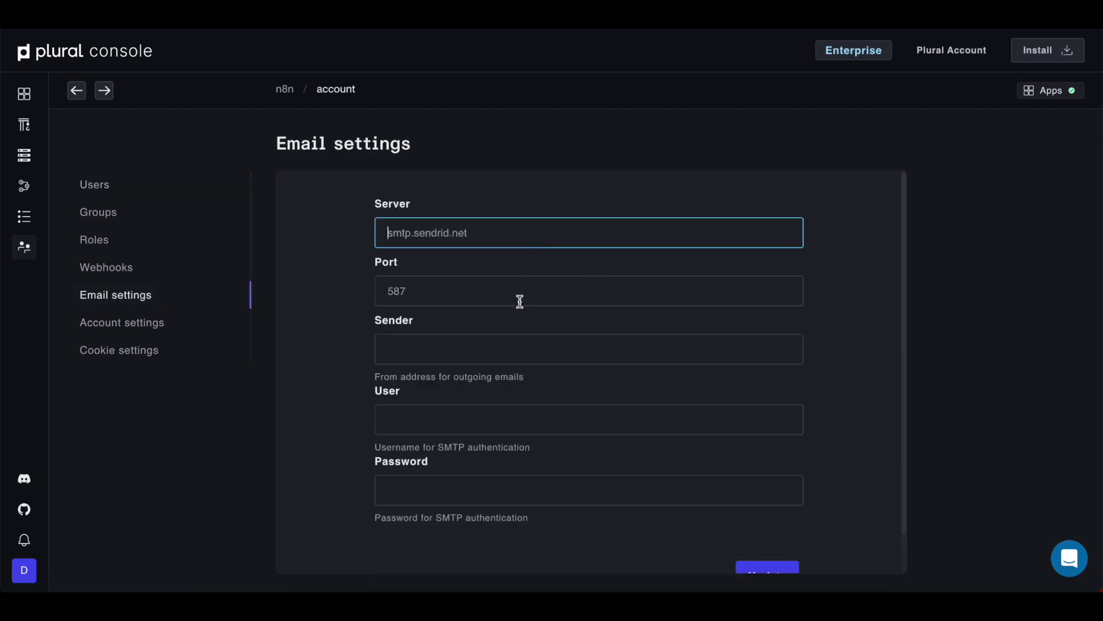
{"action": "left_click", "coordinate": [28, 127]}
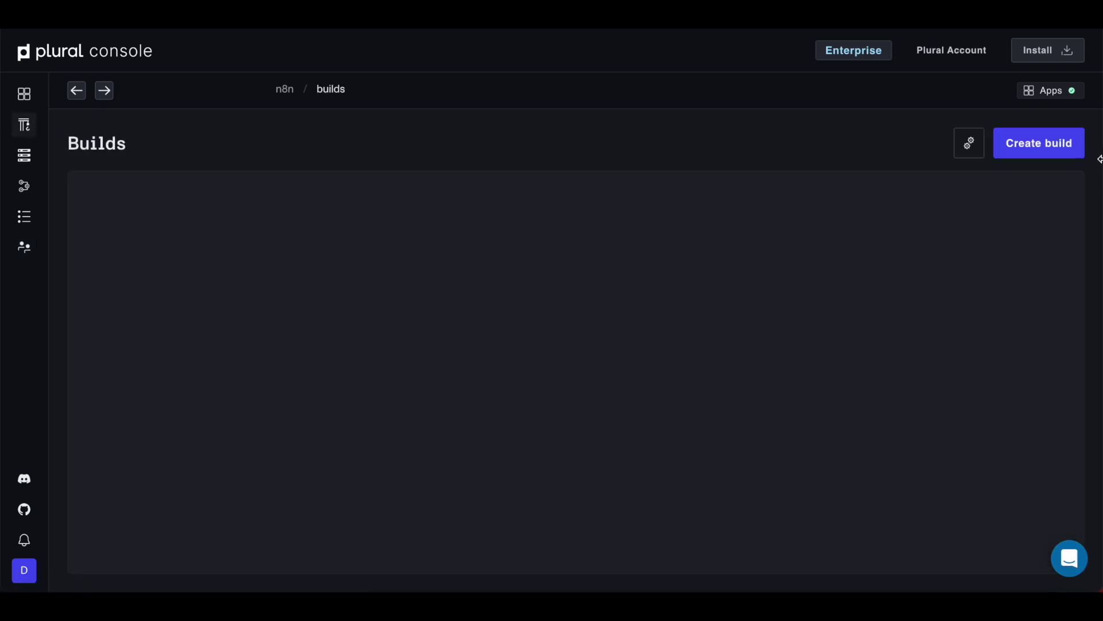
Step: Create a new build with n8n as the app and Deployment as the build type
{"action": "left_click", "coordinate": [1062, 139]}
{"action": "left_click", "coordinate": [613, 281]}
{"action": "type", "text": "n8"}
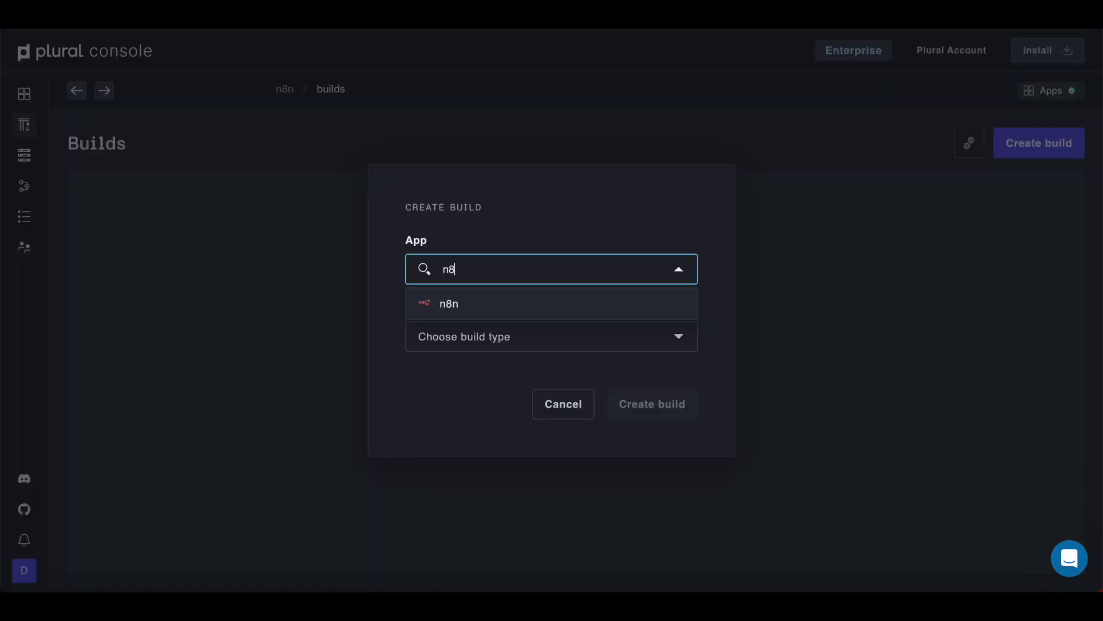
{"action": "left_click", "coordinate": [546, 304]}
{"action": "left_click", "coordinate": [530, 336]}
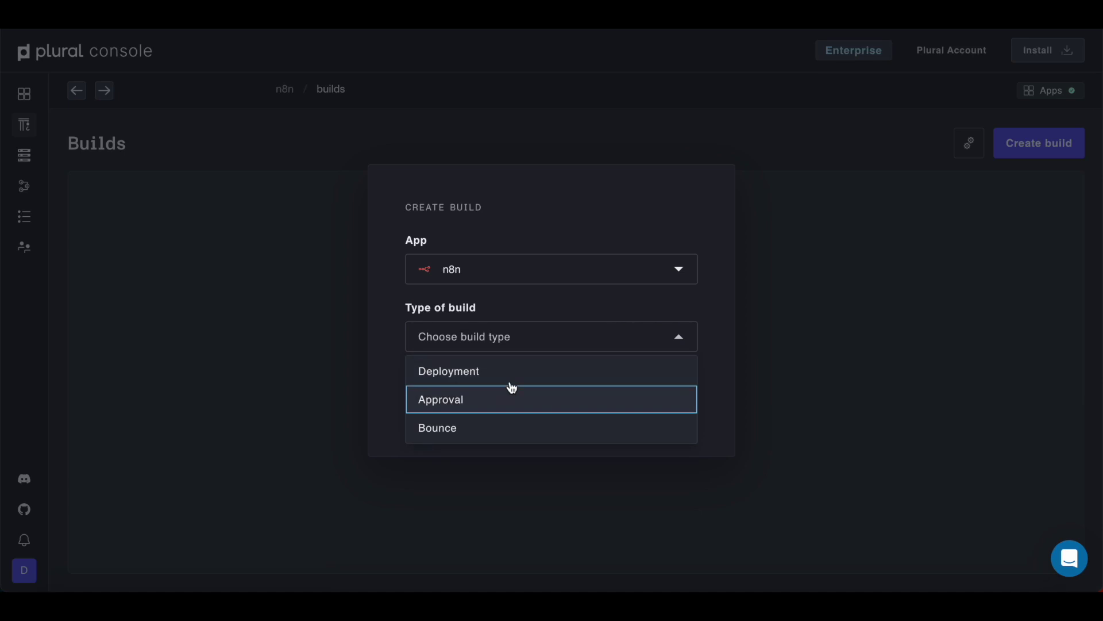
{"action": "left_click", "coordinate": [517, 371]}
{"action": "left_click", "coordinate": [670, 402]}
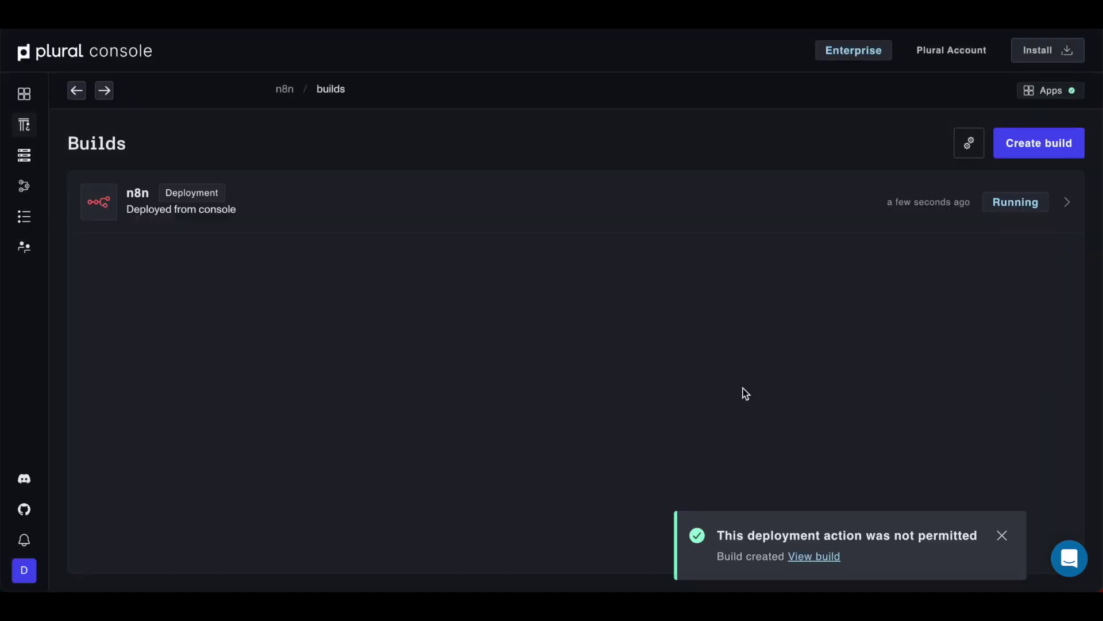